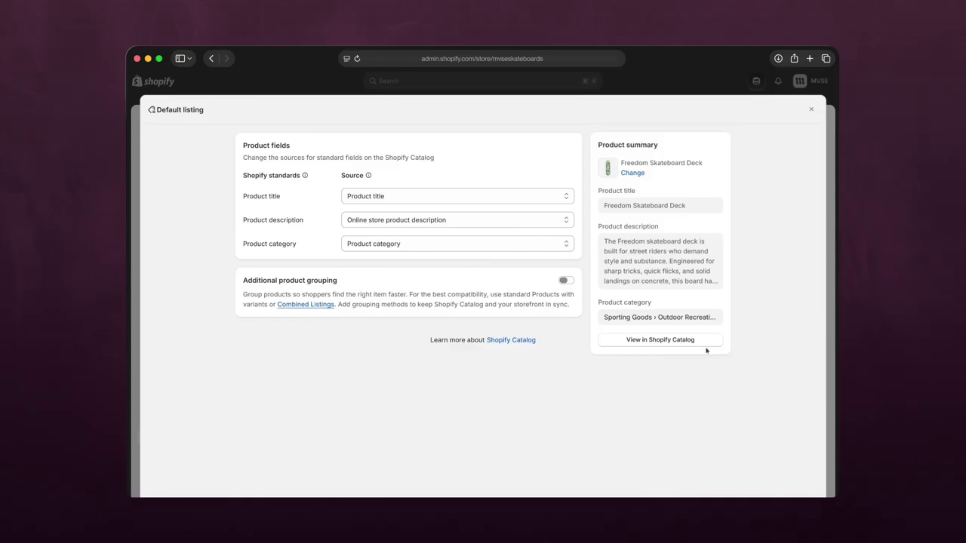
click(714, 344)
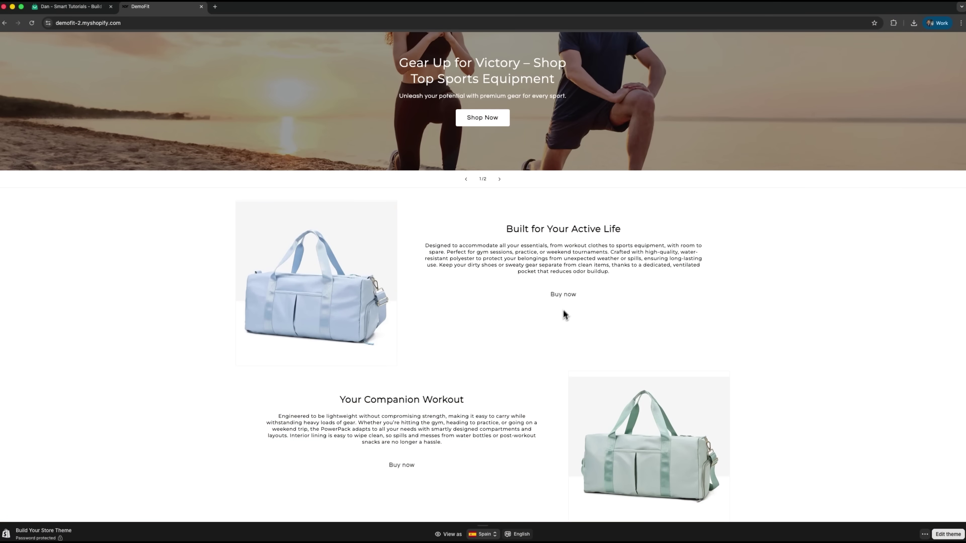
scroll(563, 315, down, 3)
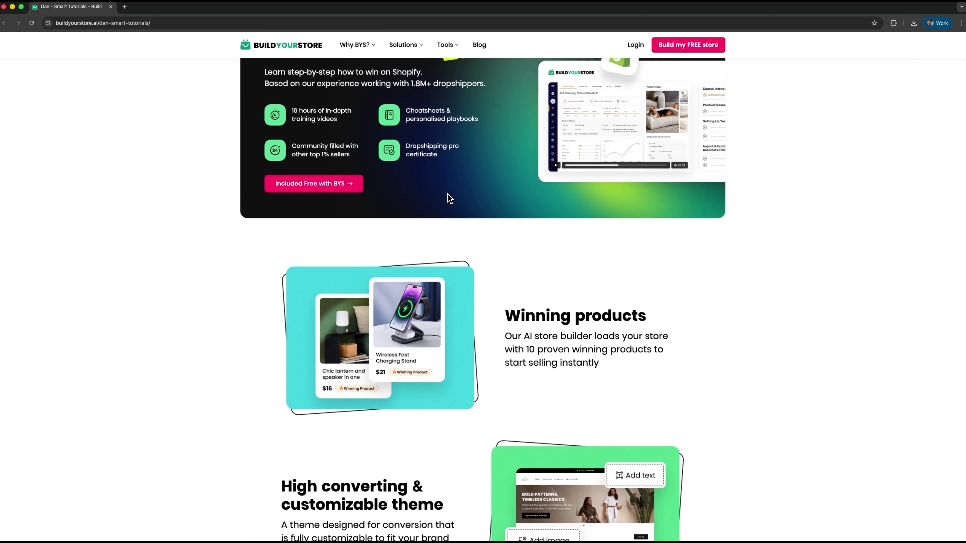
Review the store builder's landing page, covering how it works, the dropshipping course, winning products and theme sections
scroll(447, 194, down, 2)
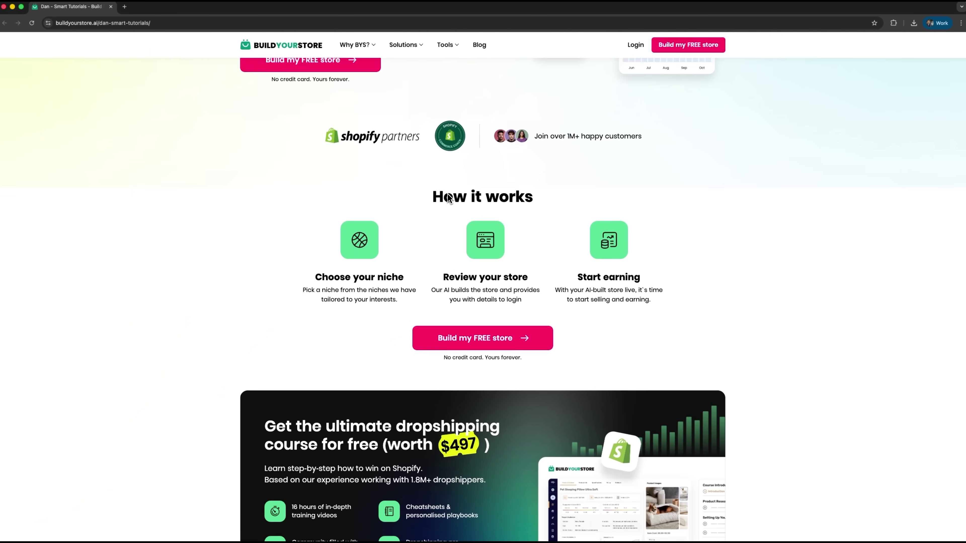
scroll(448, 198, down, 2)
scroll(449, 199, down, 2)
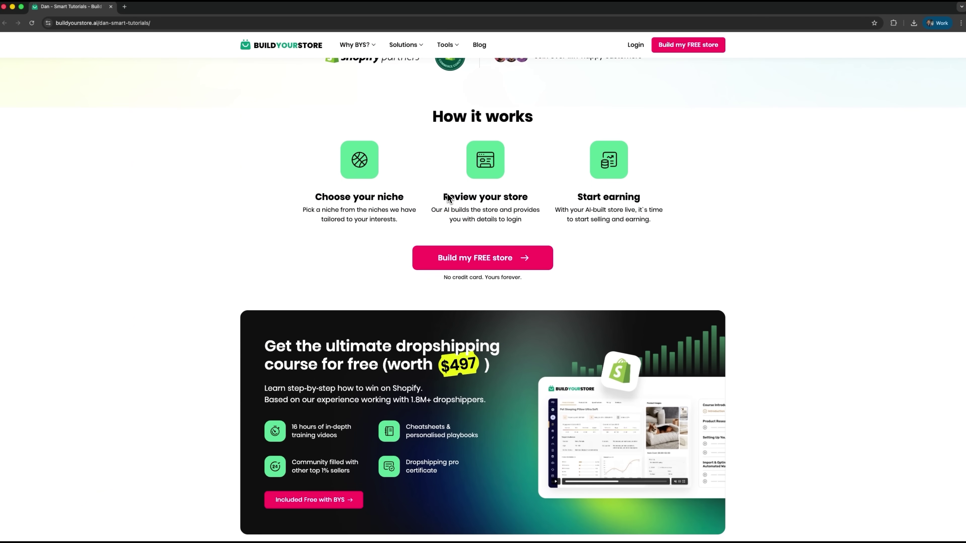
scroll(449, 197, down, 15)
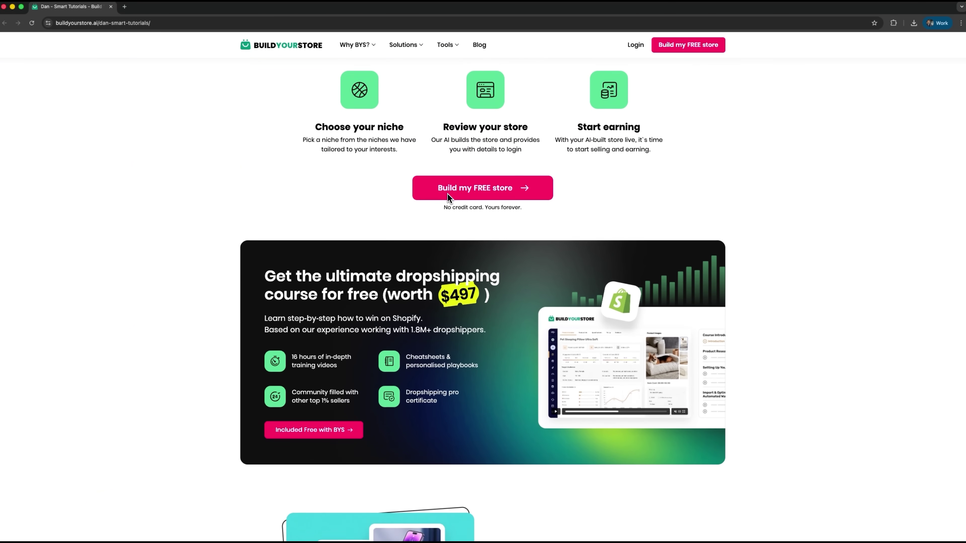
scroll(449, 198, down, 4)
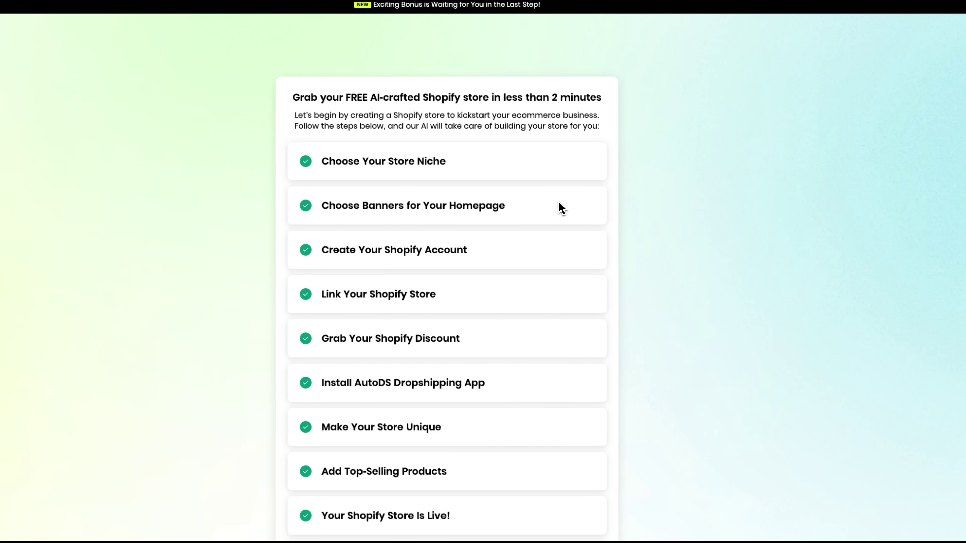
Set the store niche to Sport & Fitness and use the sports-equipment-on-grass and sunset workout couple images as homepage banners
click(473, 162)
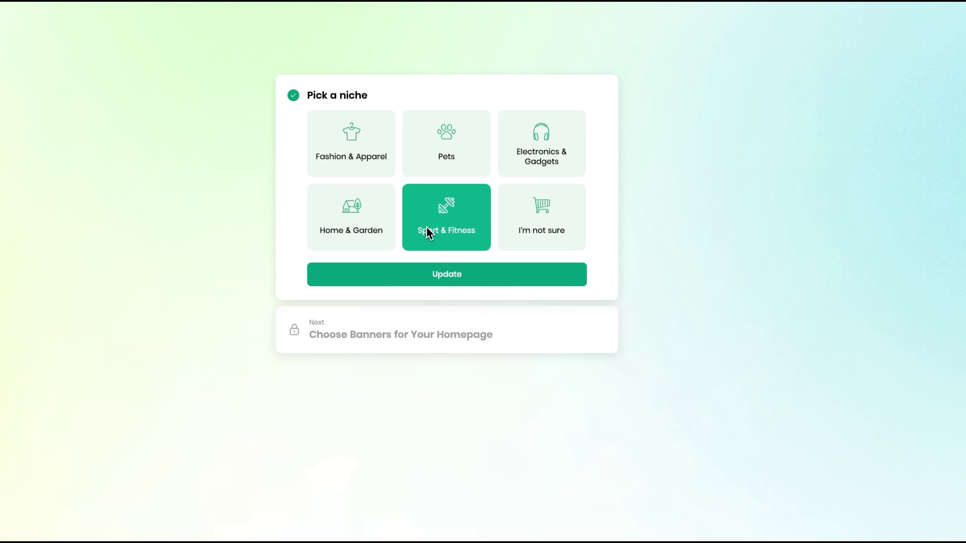
click(433, 277)
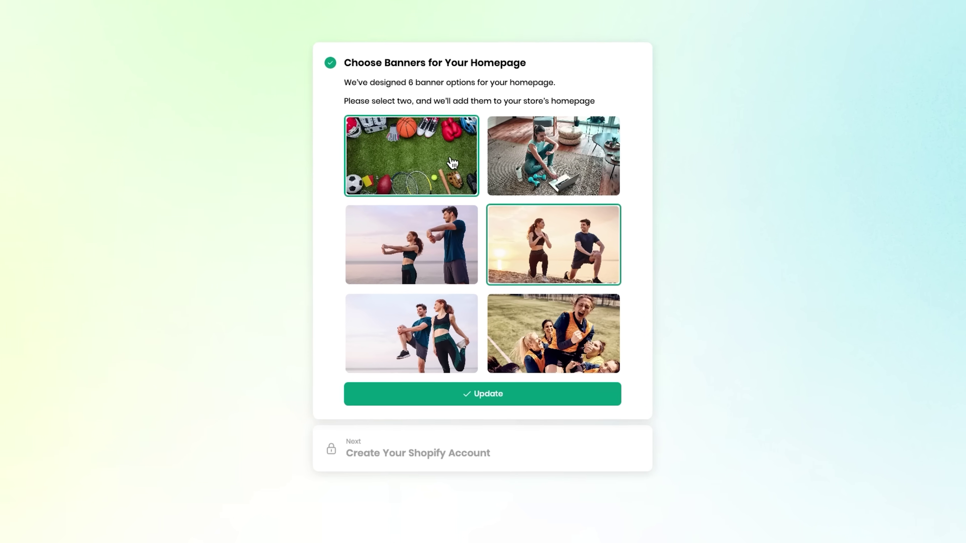
click(451, 162)
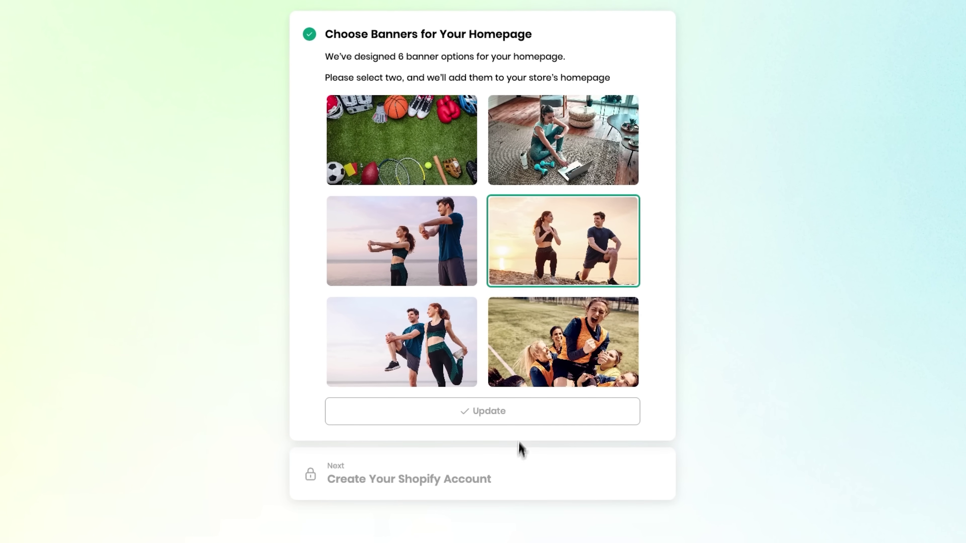
click(445, 164)
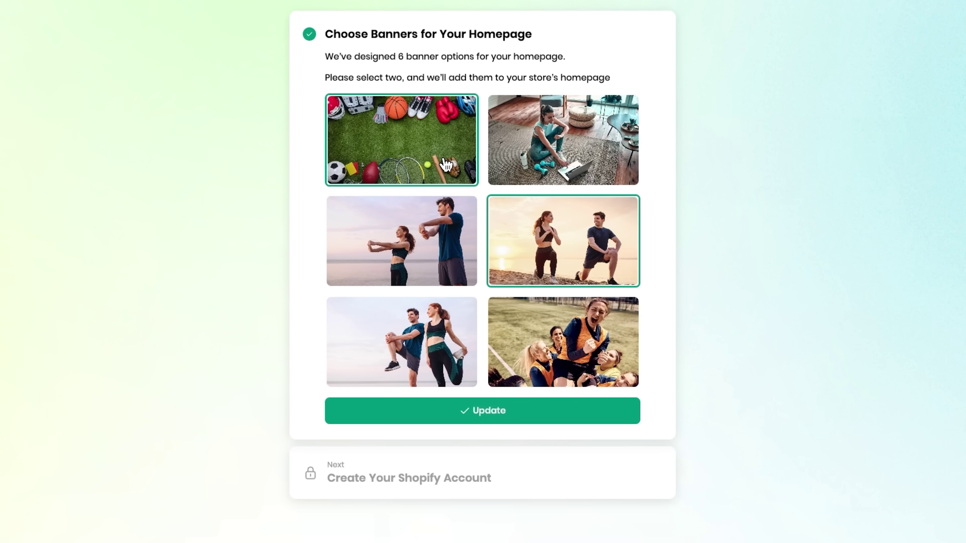
click(475, 415)
click(442, 145)
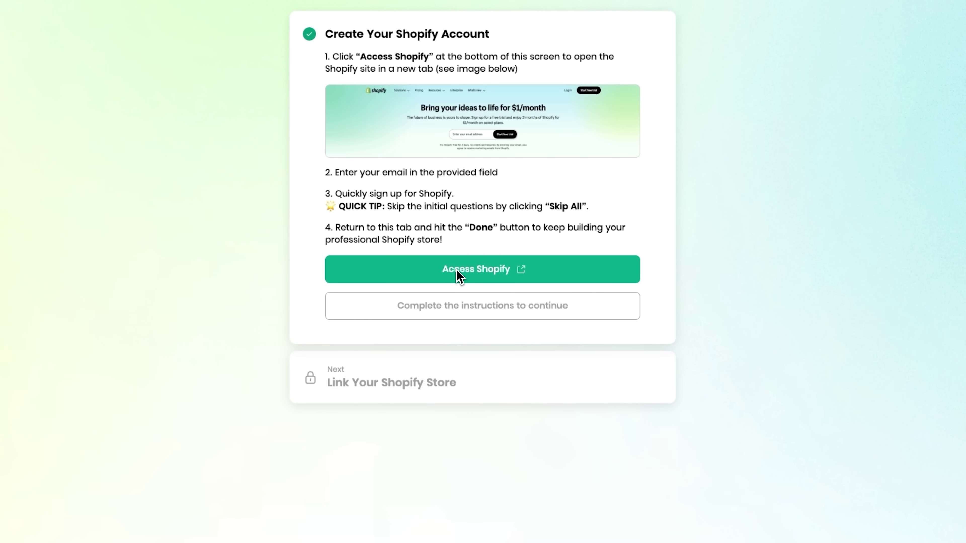
Complete the Shopify account creation stage through the Shopify site and update the linked store with its admin URL
click(460, 274)
click(388, 315)
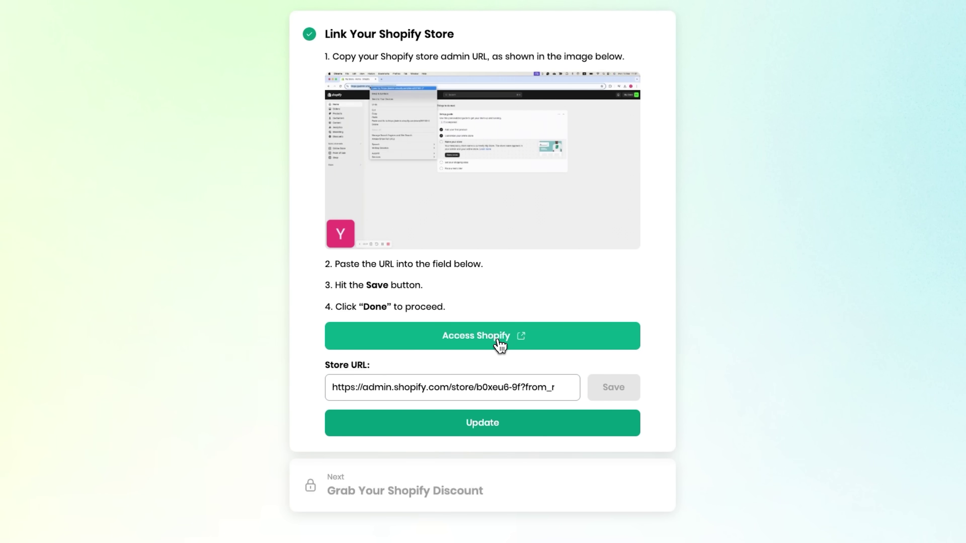
click(453, 434)
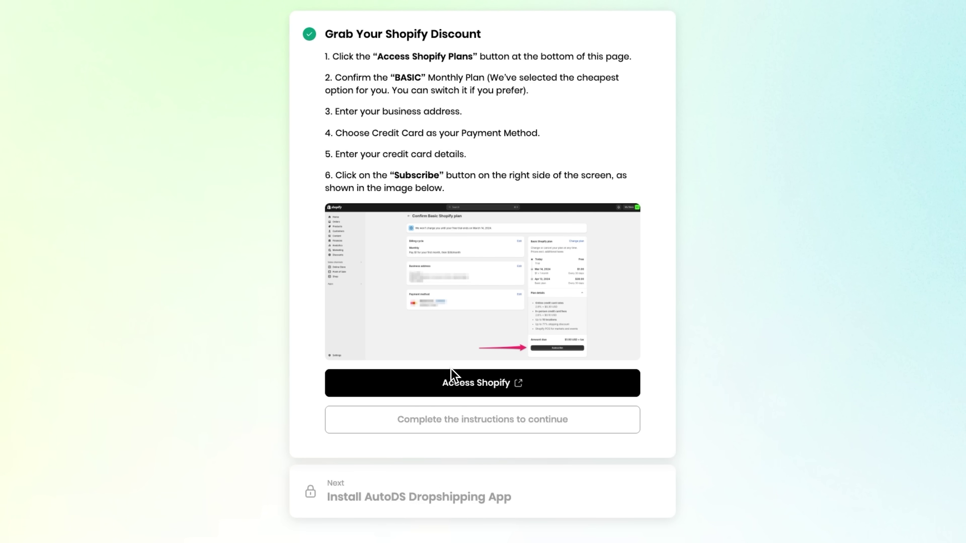
Complete the Shopify discount stage through the Shopify plans page and install the AutoDS: Dropshipping & POD app
click(452, 377)
click(462, 426)
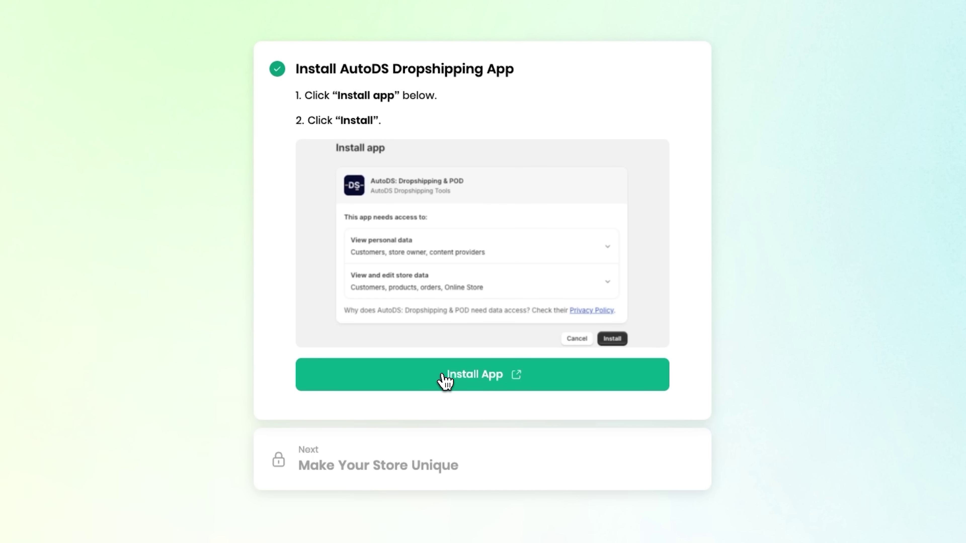
click(445, 380)
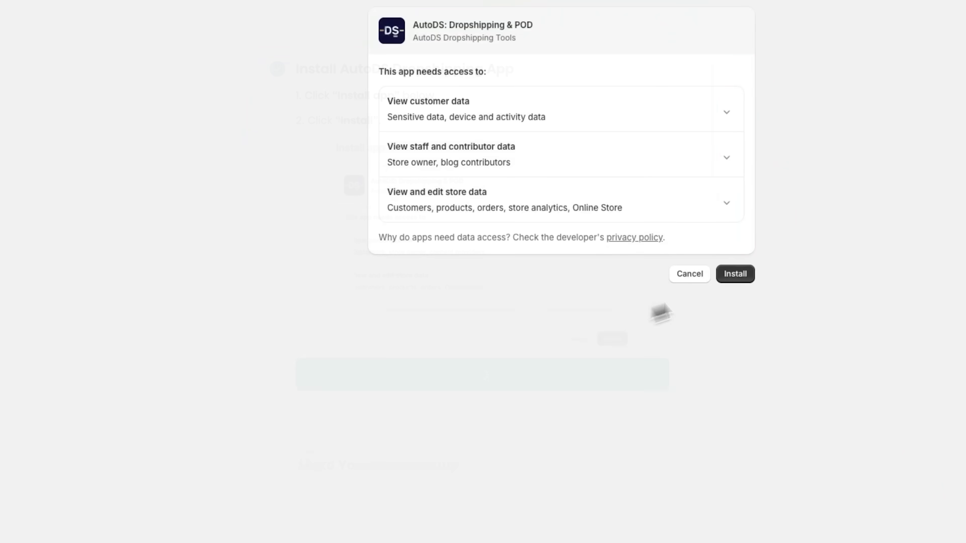
click(744, 275)
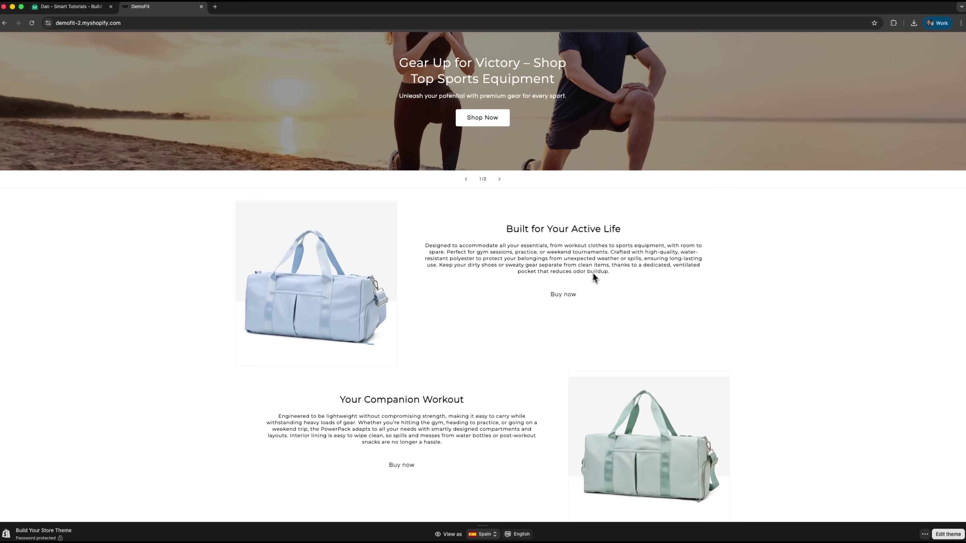
Review the generated store's homepage, including the duffel bag features, the newsletter signup and the Why Choose Us section
scroll(559, 323, down, 3)
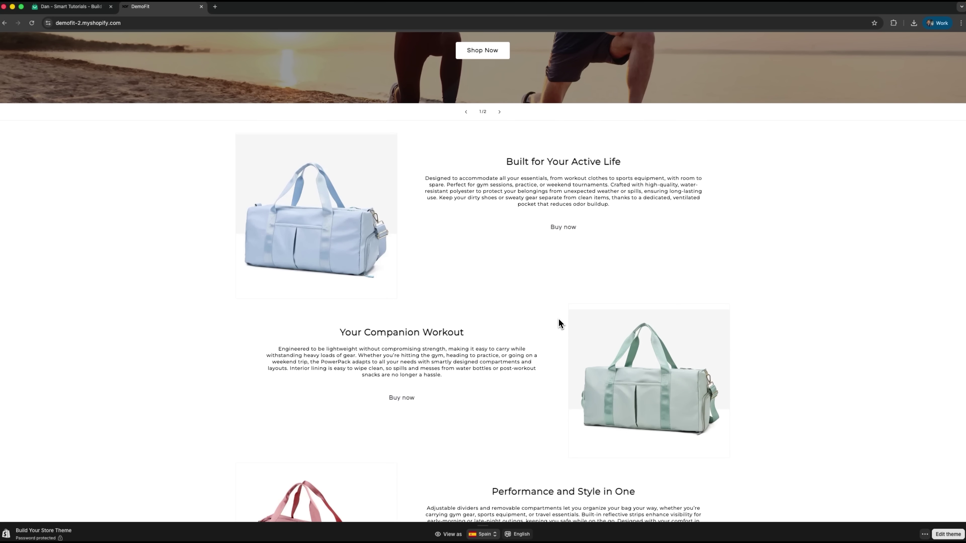
scroll(559, 323, down, 5)
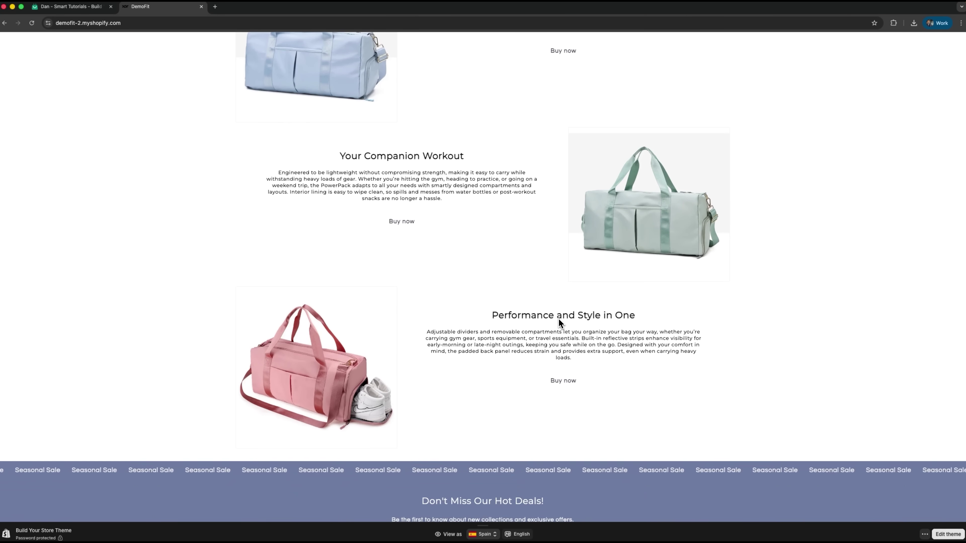
scroll(558, 323, down, 2)
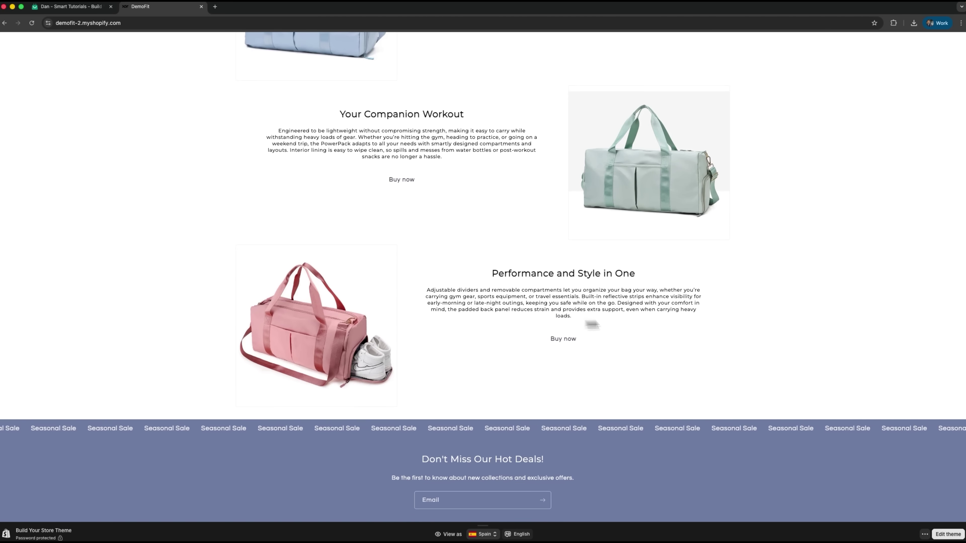
scroll(616, 311, down, 3)
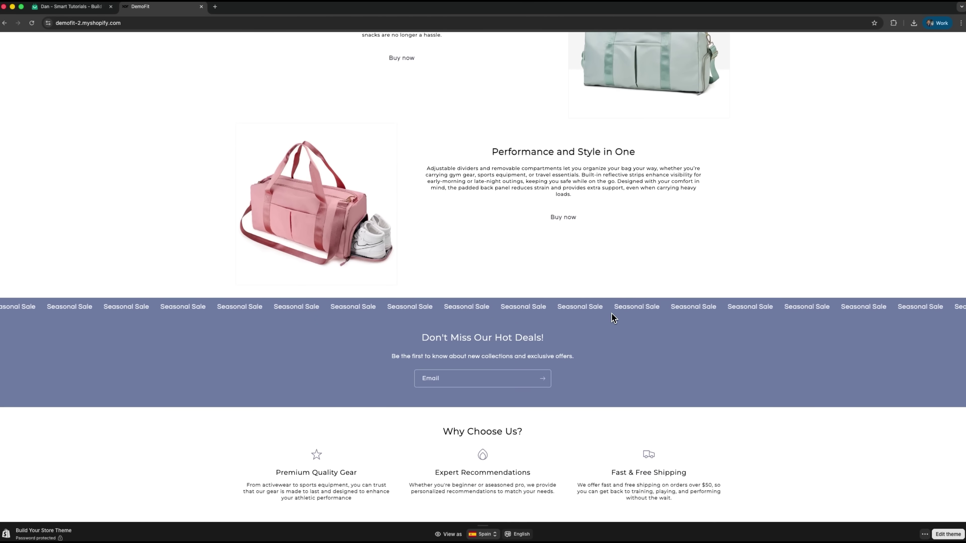
scroll(611, 313, down, 1)
scroll(611, 313, down, 2)
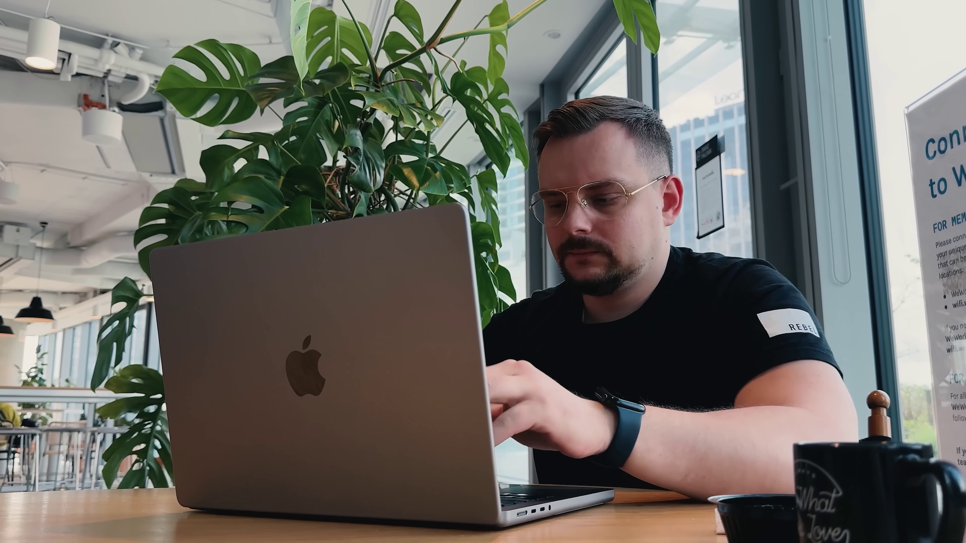
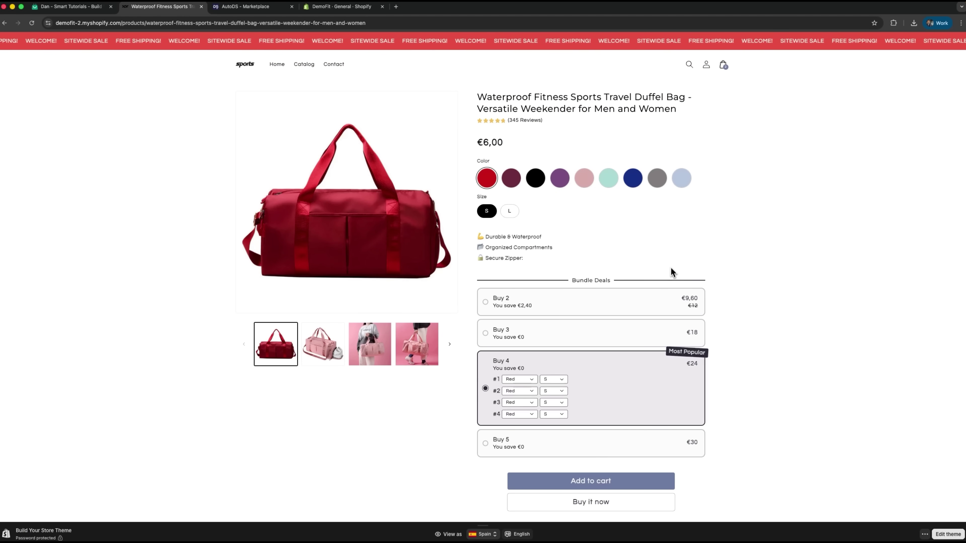
Examine the duffel bag product page and the store's mobile layout, including the FAQ and the product list
scroll(657, 244, down, 1)
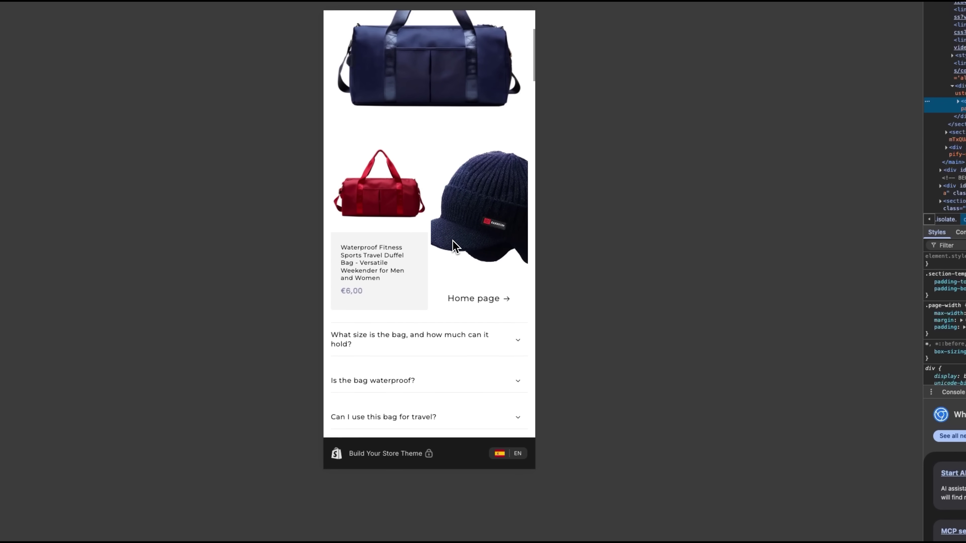
scroll(452, 241, down, 5)
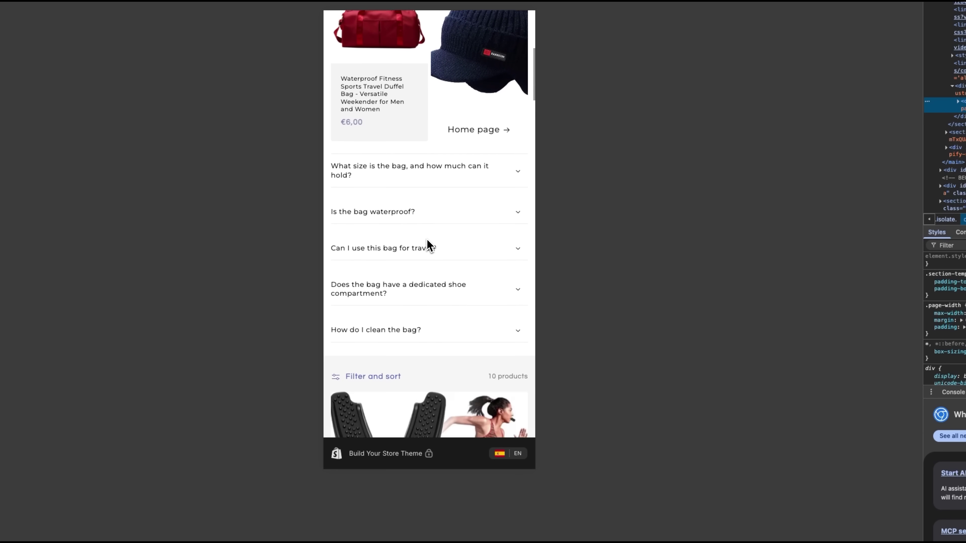
scroll(426, 239, down, 5)
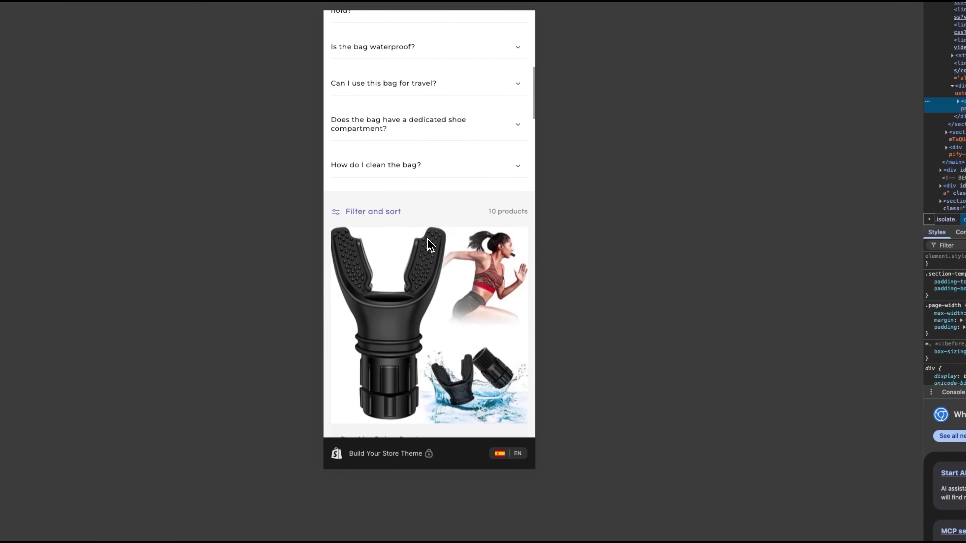
scroll(428, 240, down, 5)
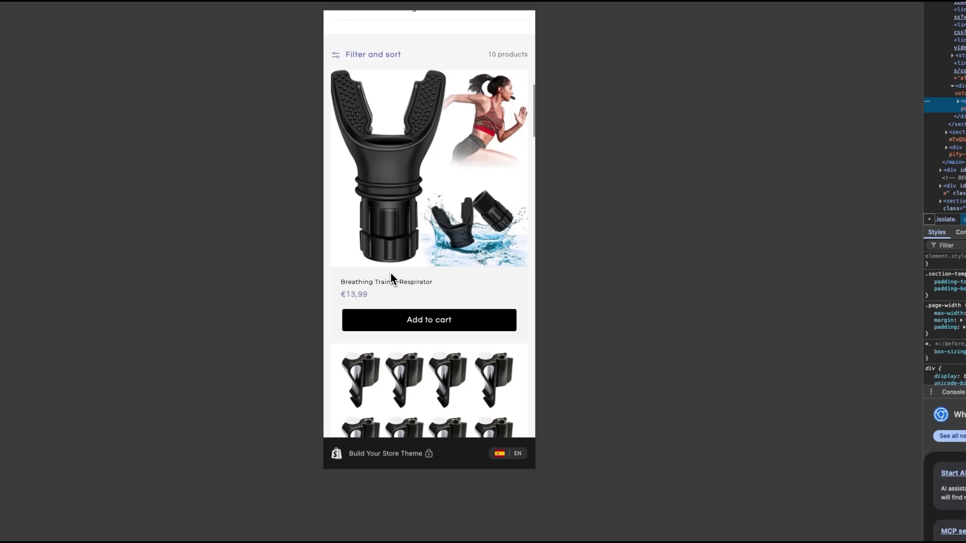
scroll(391, 273, down, 9)
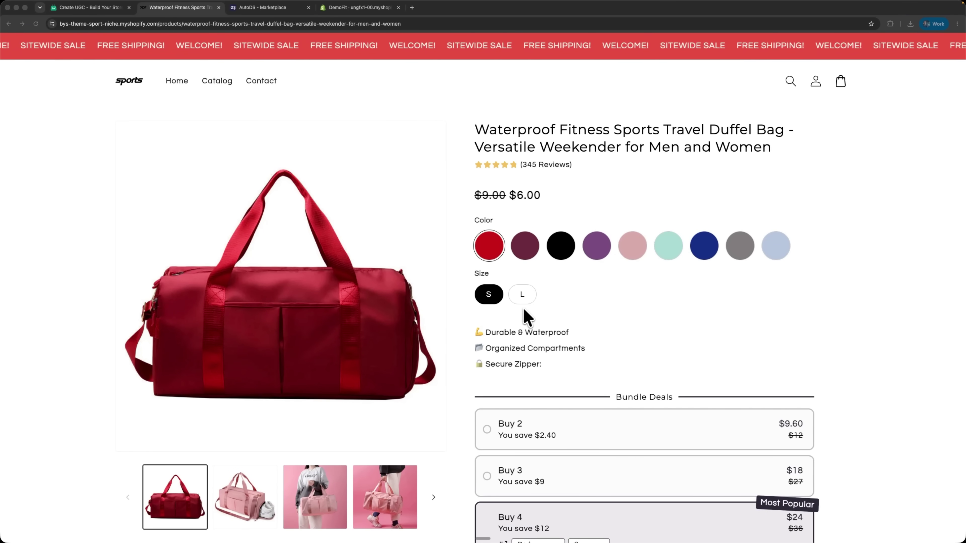
Examine the sport theme's duffel bag product page, including its bundle deals, FAQ, video and client reviews
scroll(533, 314, down, 9)
scroll(544, 326, down, 3)
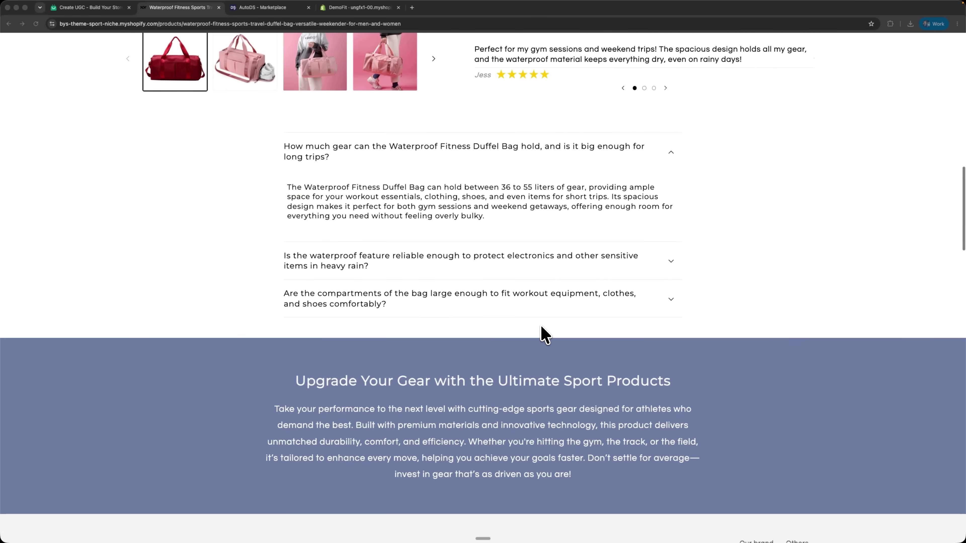
scroll(525, 346, down, 20)
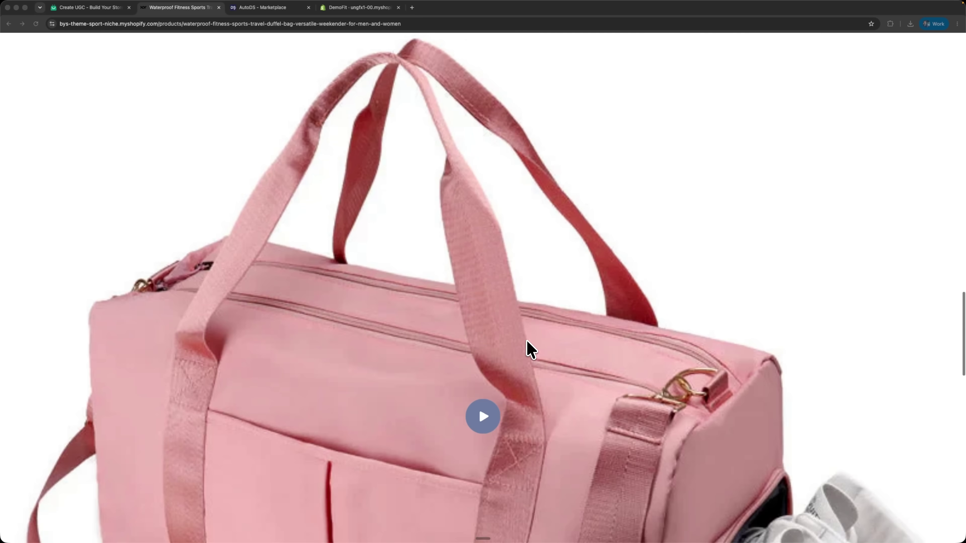
scroll(527, 345, down, 4)
scroll(527, 350, up, 7)
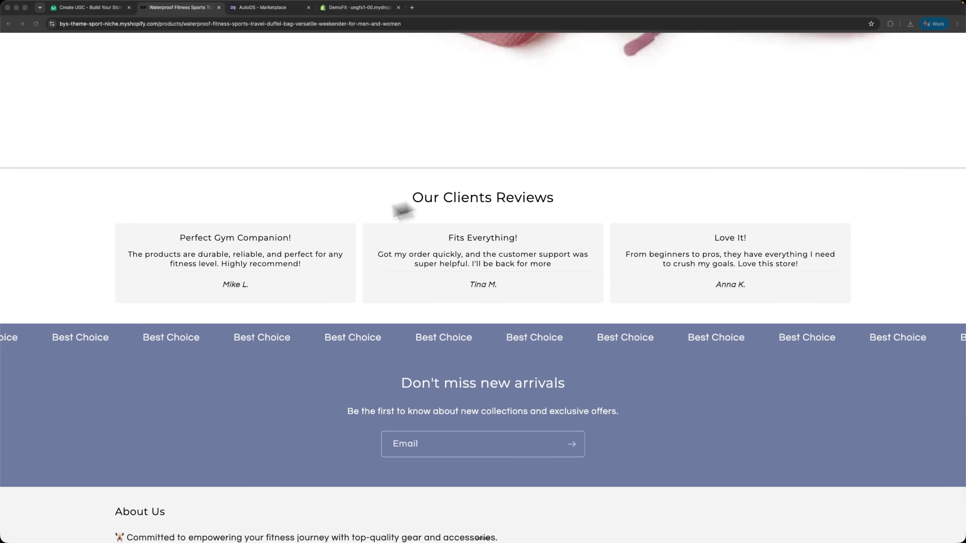
scroll(504, 268, up, 20)
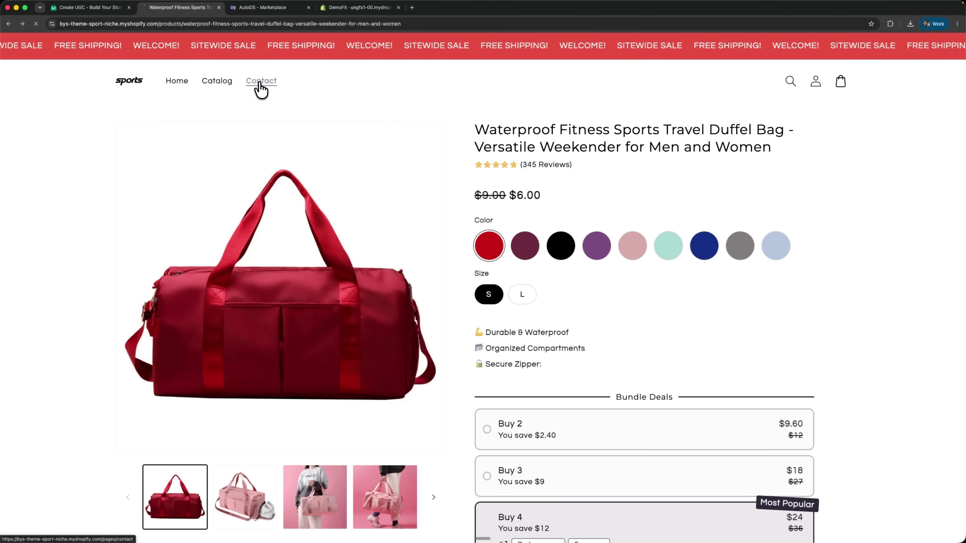
Open the store's Contact page to review its form, and look over the homepage's promotional, video, testimonial and contact form sections
click(261, 82)
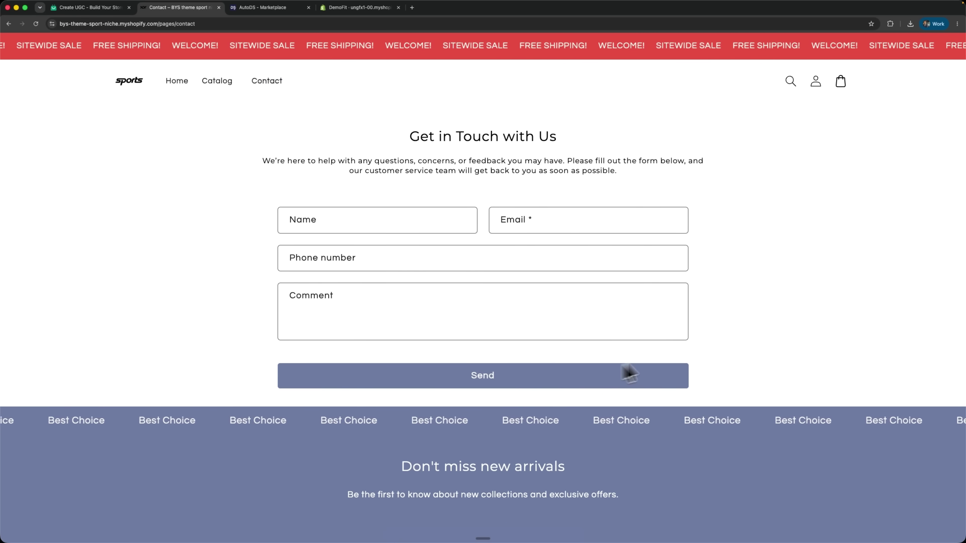
scroll(643, 350, down, 10)
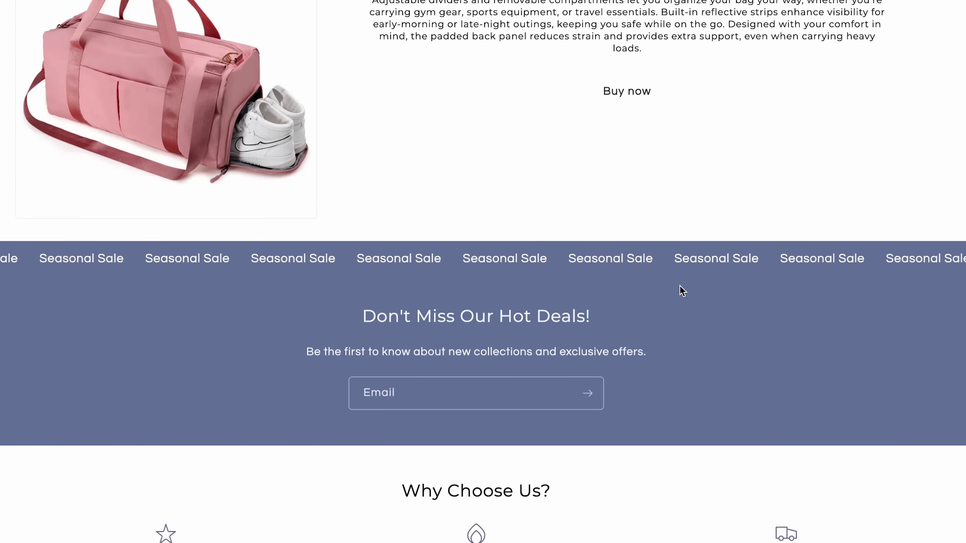
scroll(682, 292, down, 15)
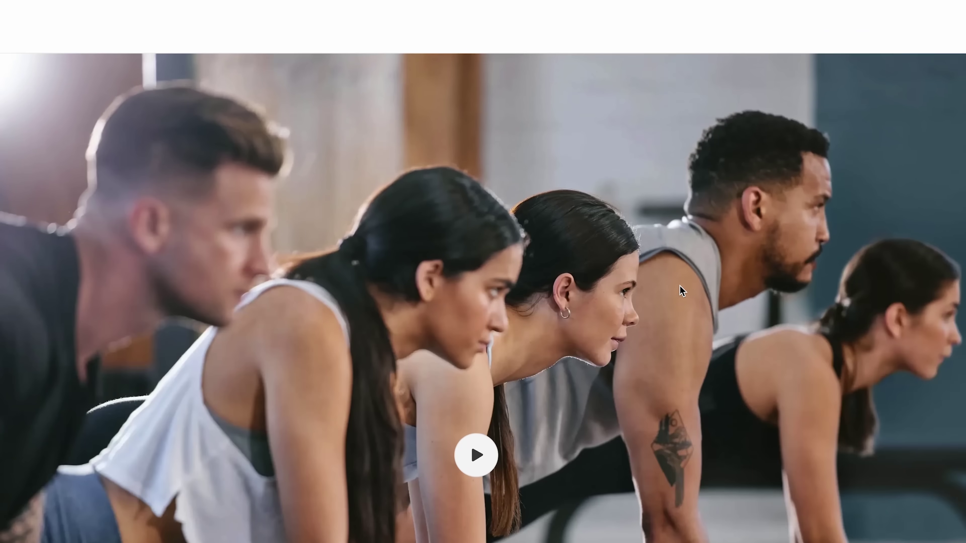
scroll(682, 291, down, 12)
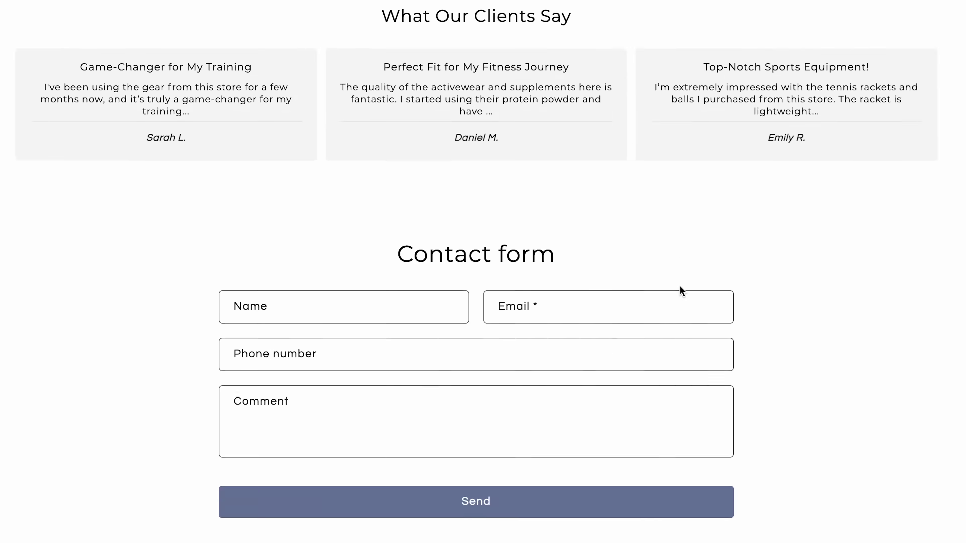
Review the sport store's footer and homepage product sections, and advance the hero slideshow to its second slide
scroll(682, 291, down, 14)
scroll(681, 287, up, 5)
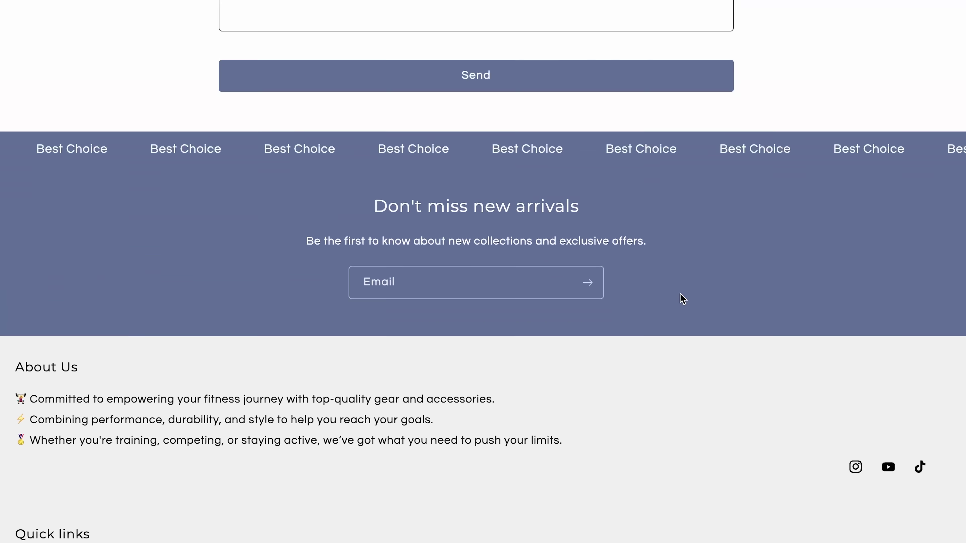
scroll(680, 301, up, 20)
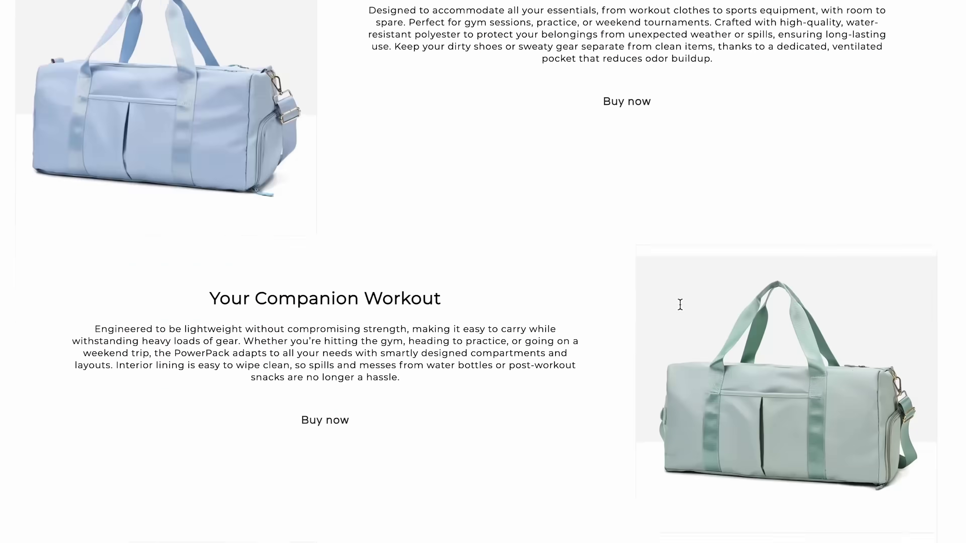
scroll(679, 305, up, 10)
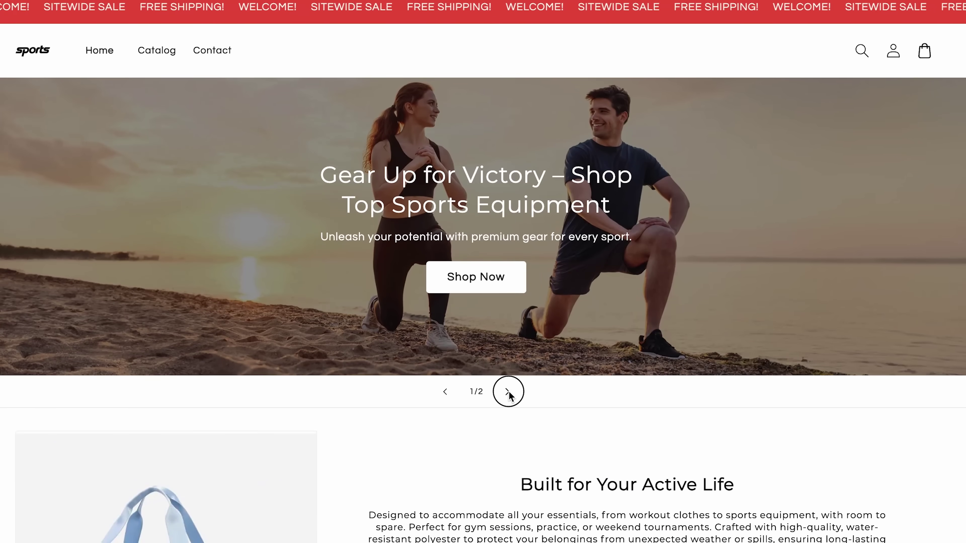
click(508, 392)
scroll(510, 405, down, 3)
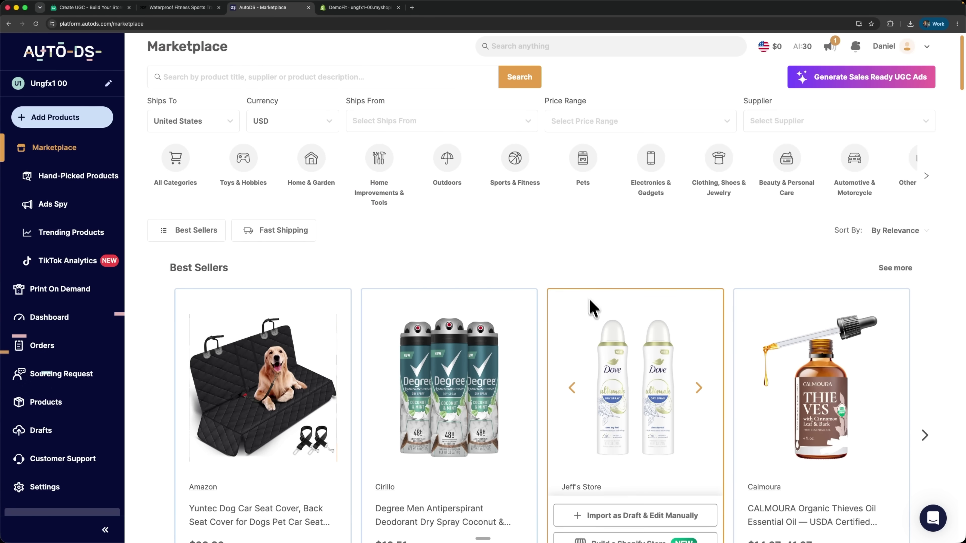
Browse the AutoDS Marketplace listings in Best Sellers, New Arrivals, Toys & Hobbies, and Home & Garden
scroll(602, 340, down, 5)
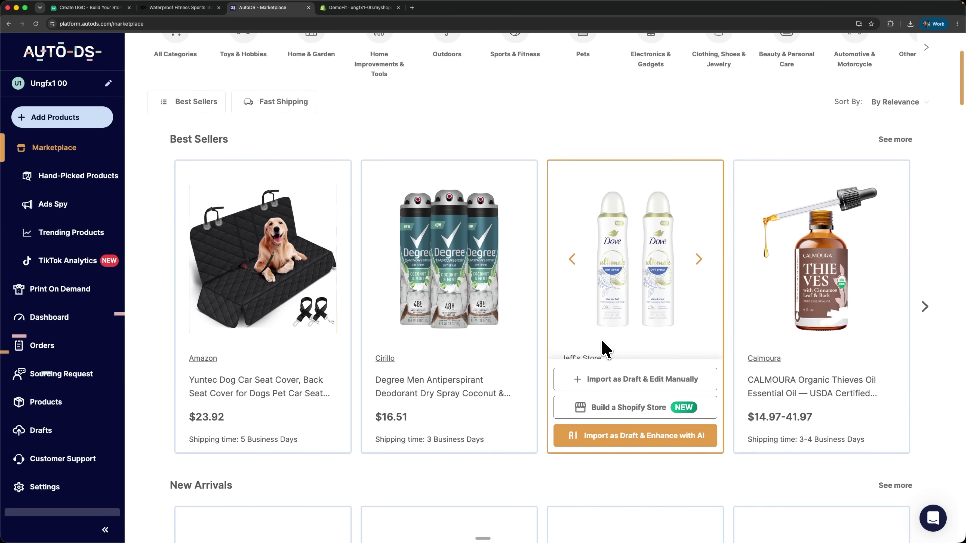
scroll(602, 342, down, 7)
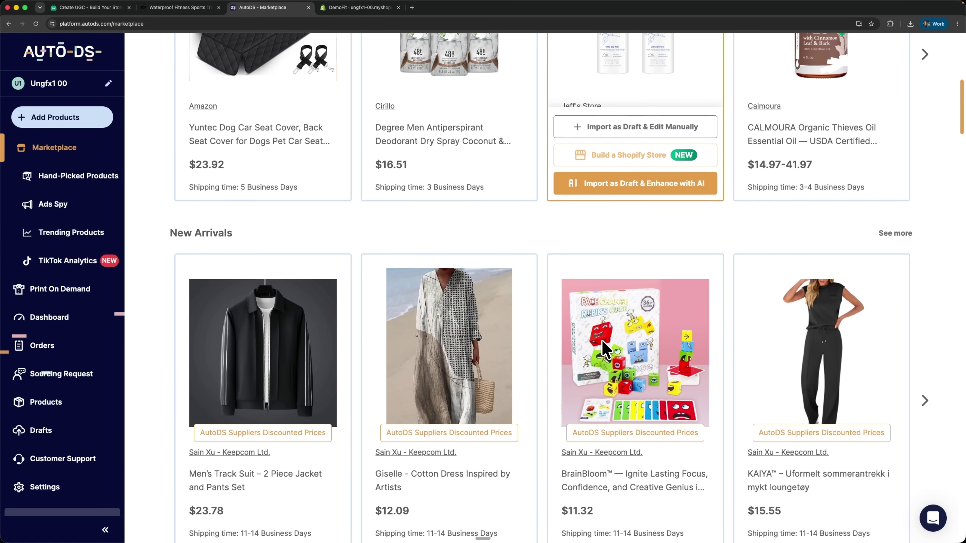
scroll(604, 345, down, 2)
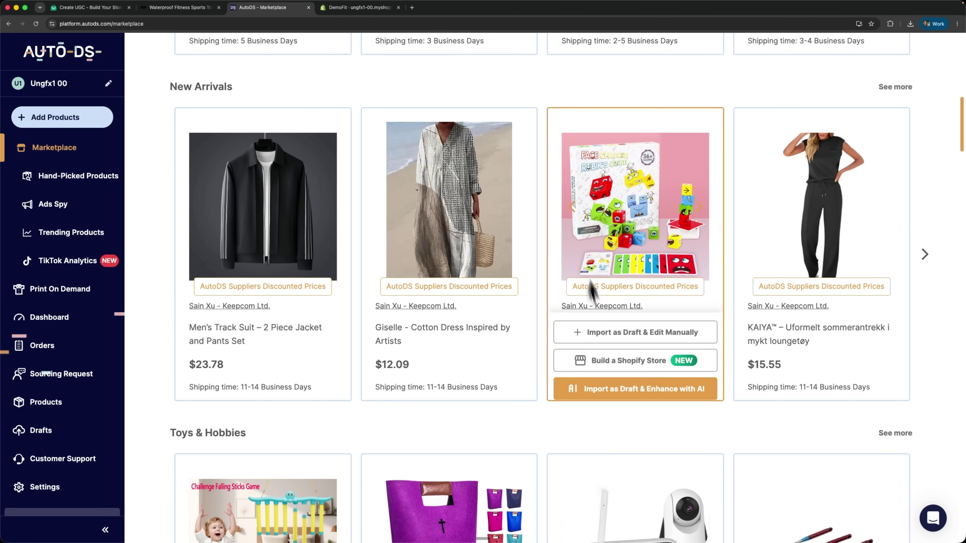
scroll(593, 289, down, 1)
scroll(460, 349, down, 10)
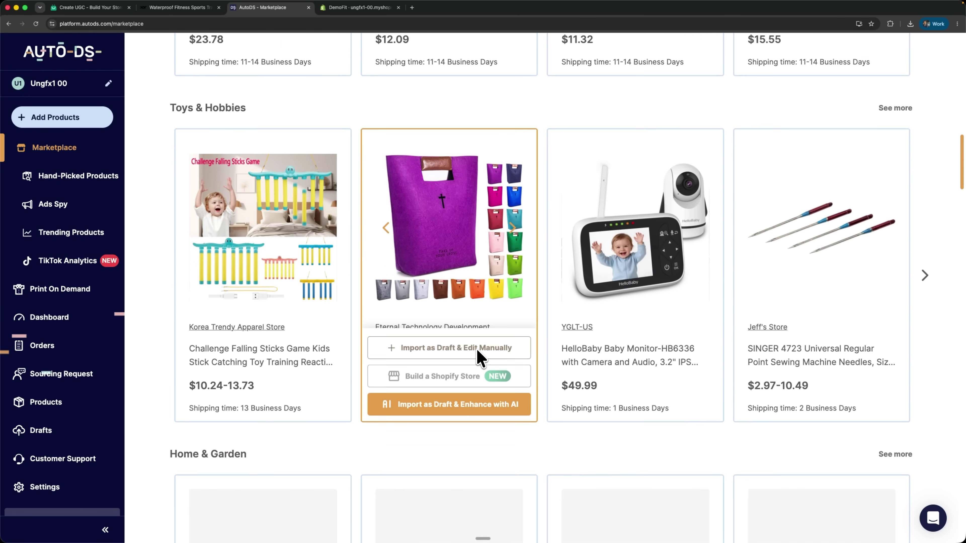
scroll(480, 357, down, 7)
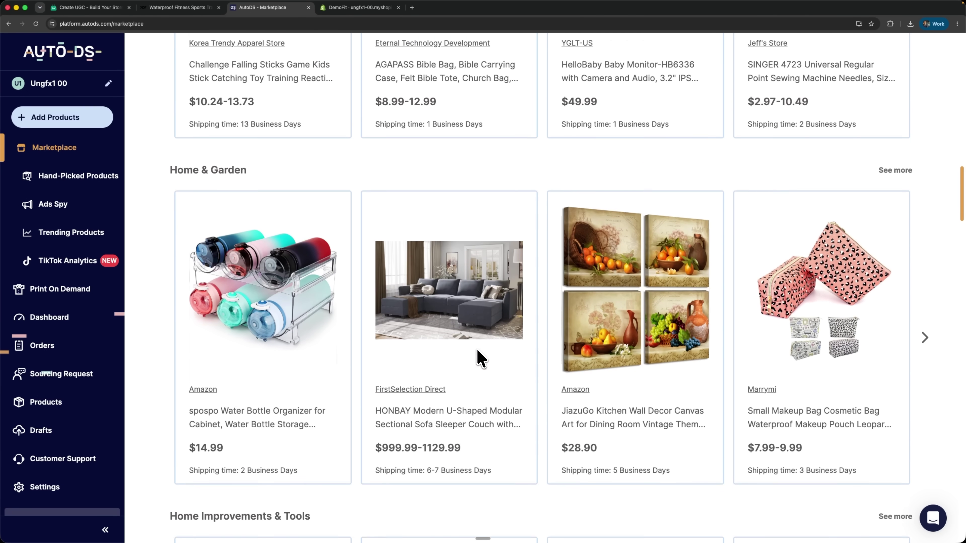
scroll(570, 362, down, 9)
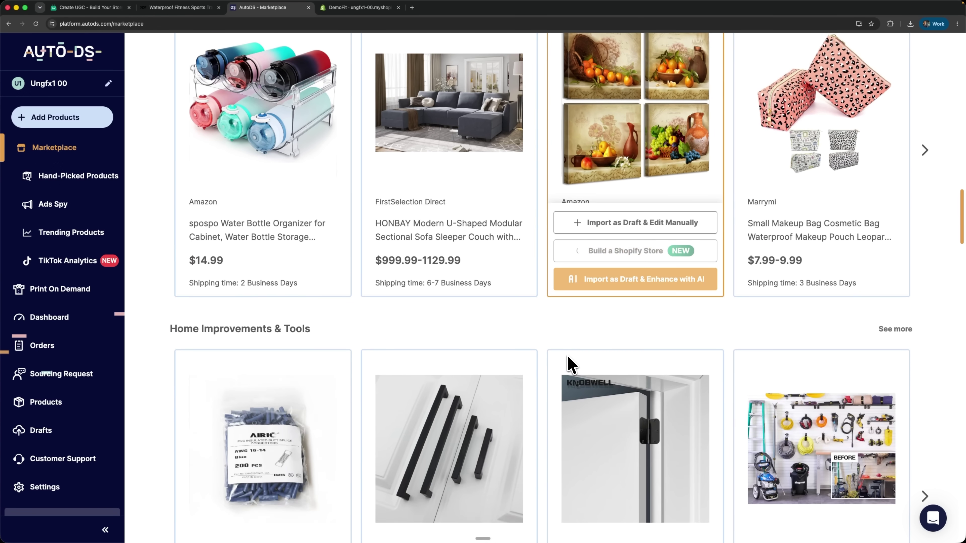
Browse the marketplace listings in Home Improvements & Tools, Outdoors, Sports & Fitness, Pets, and Electronics & Gadgets
scroll(569, 363, down, 5)
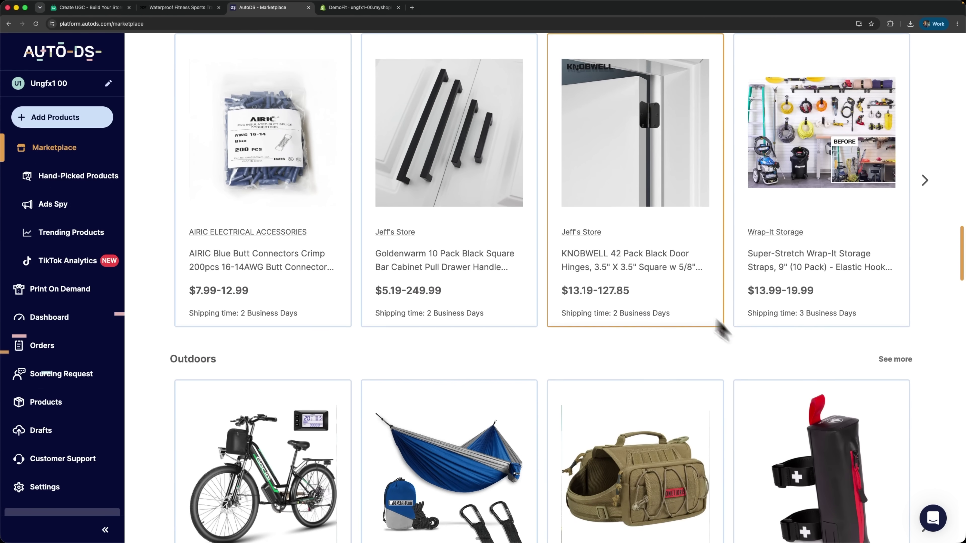
scroll(662, 390, down, 6)
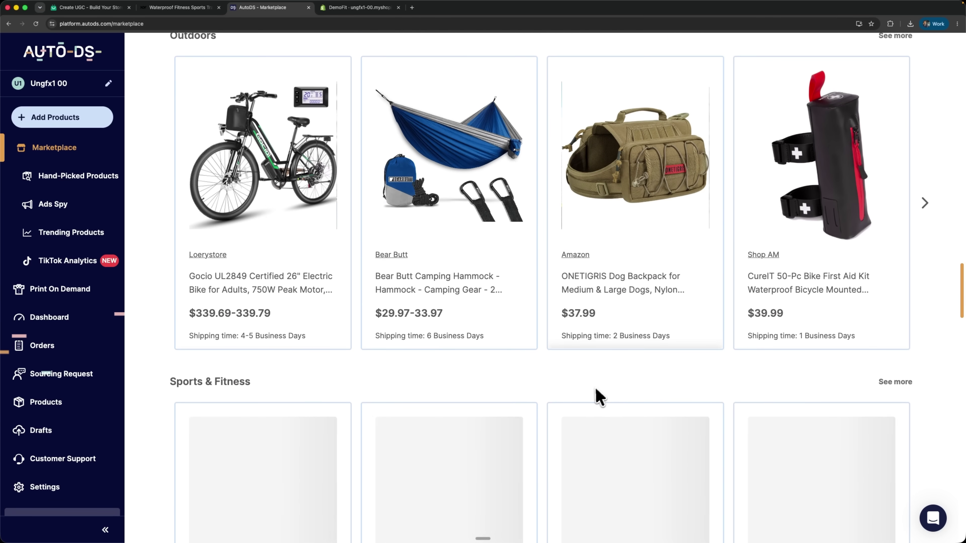
scroll(611, 374, down, 6)
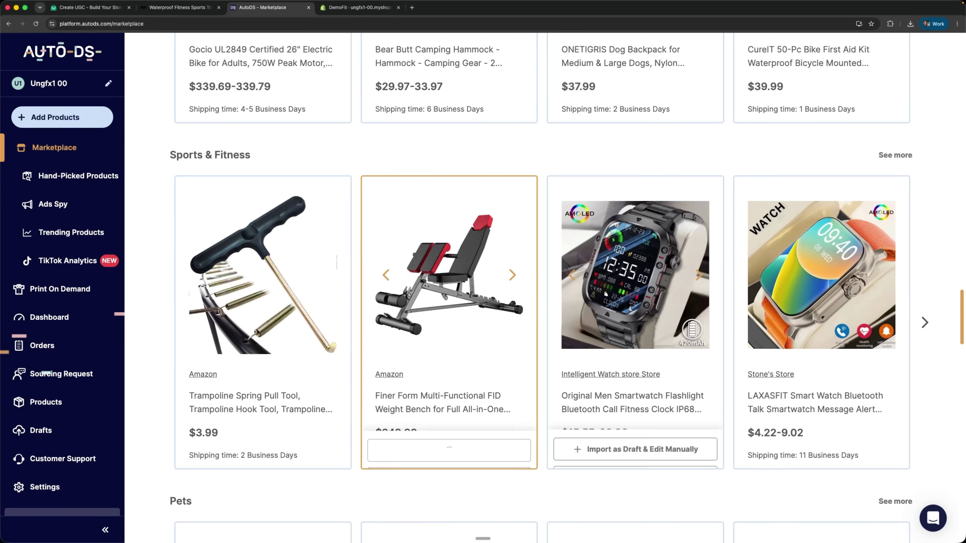
scroll(562, 409, down, 11)
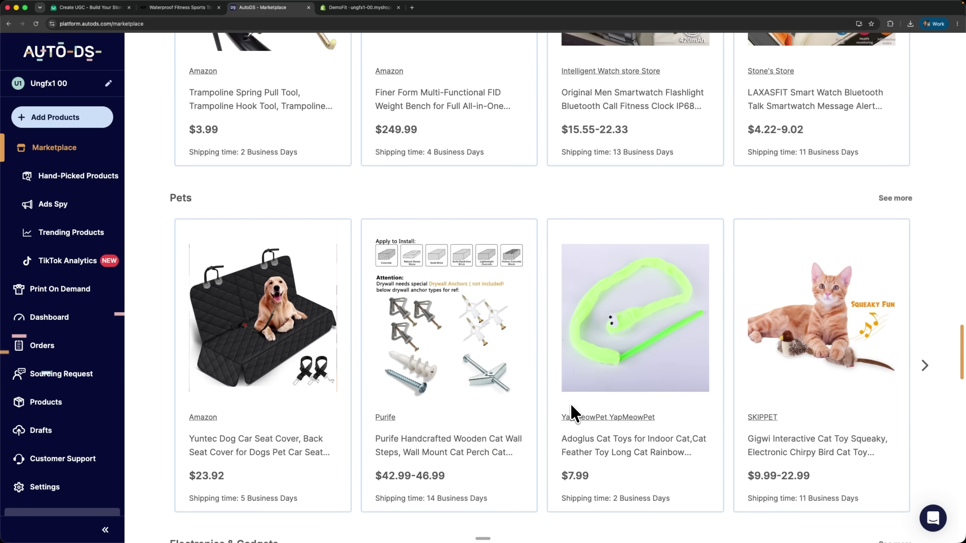
scroll(575, 413, down, 4)
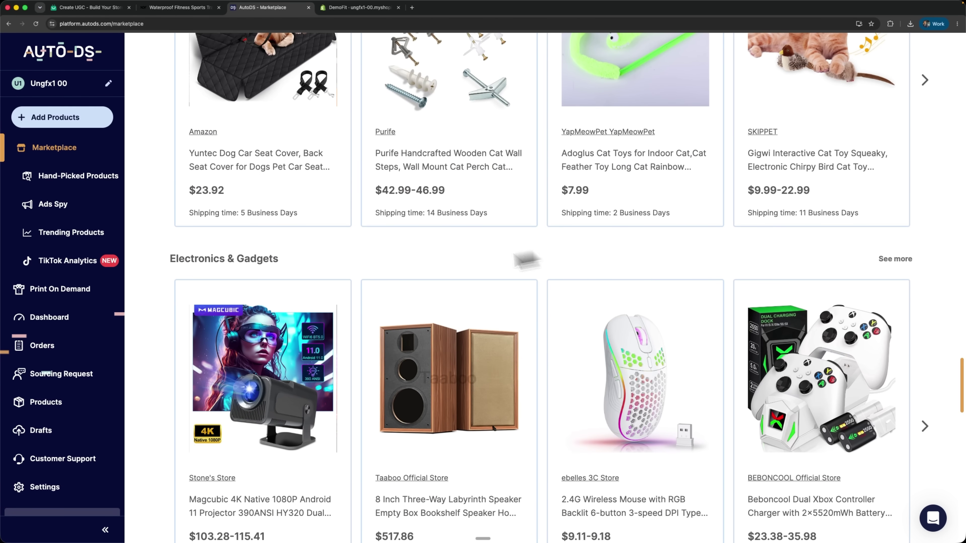
scroll(582, 456, down, 4)
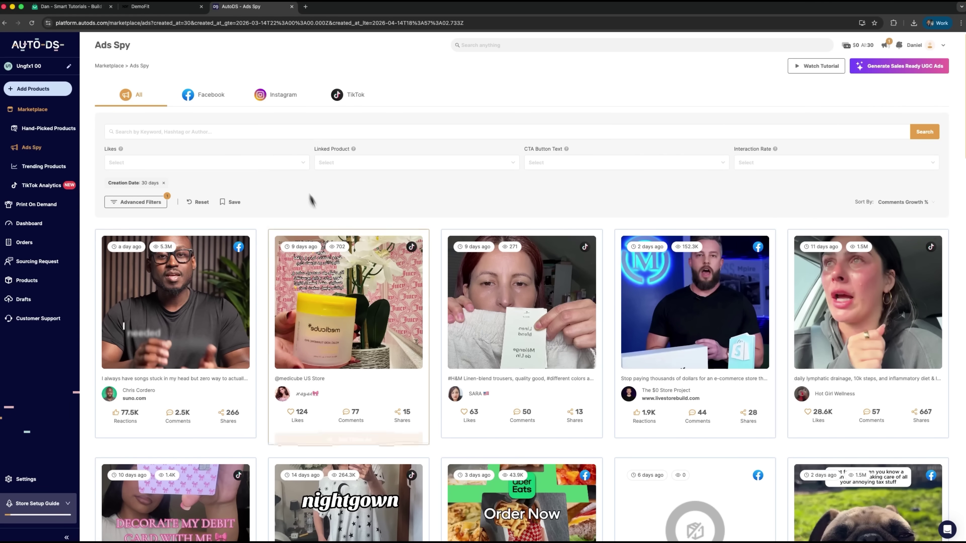
Look through the social media ads in AutoDS Ads Spy, including their reactions, comments and shares
scroll(378, 257, down, 3)
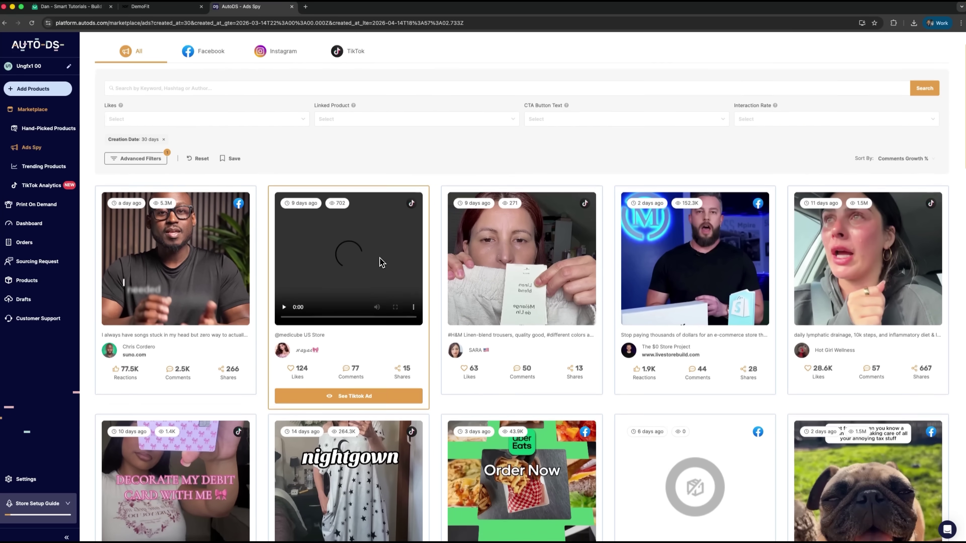
scroll(379, 262, down, 5)
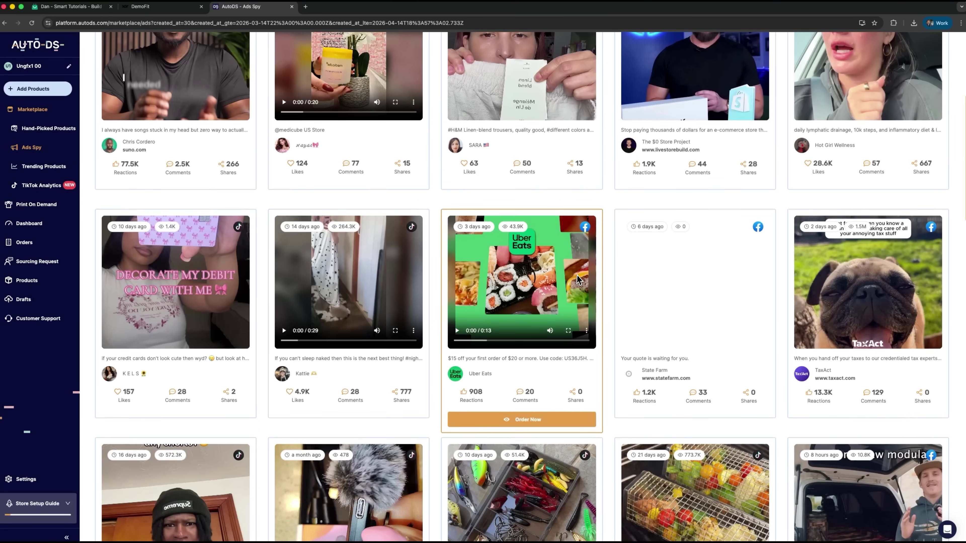
scroll(577, 276, down, 2)
scroll(577, 276, down, 2)
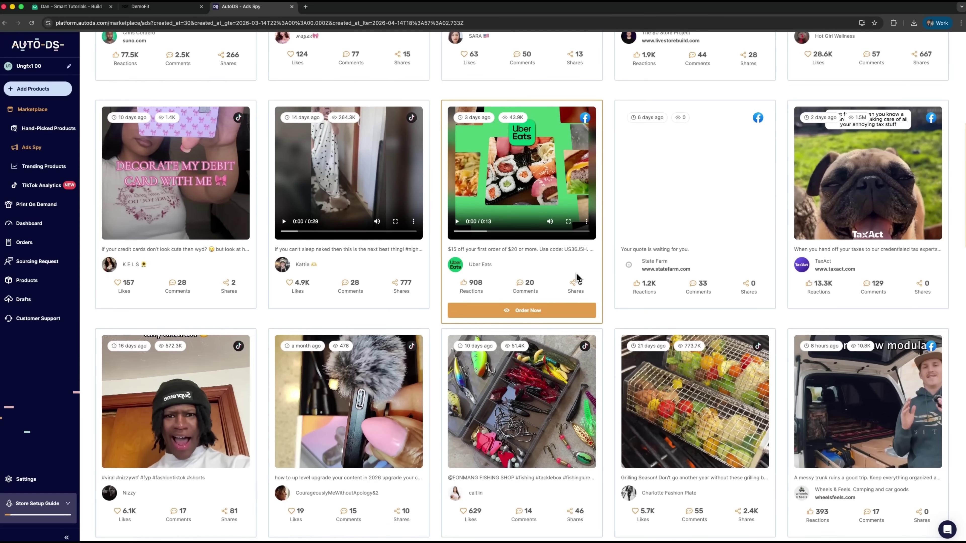
scroll(576, 272, down, 1)
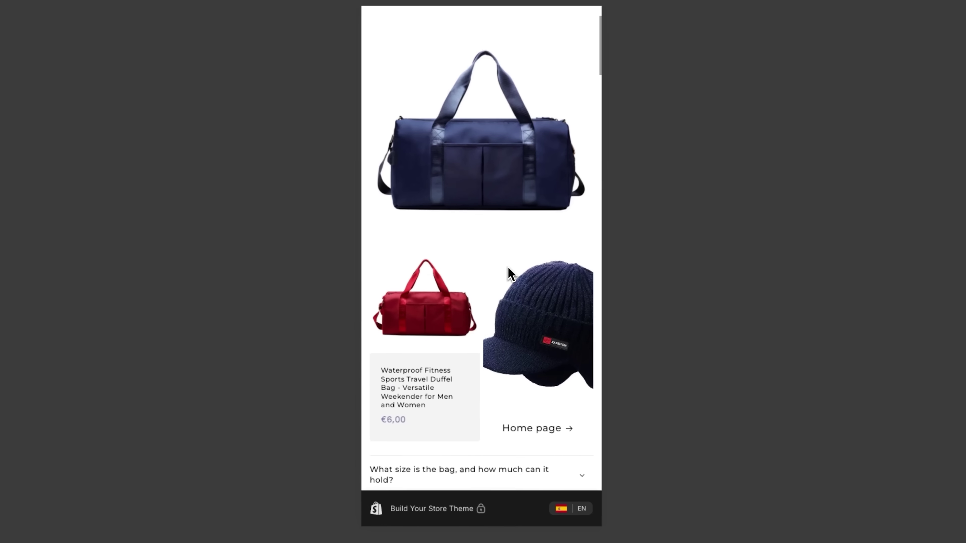
Examine the generated store's mobile layout, including the bag FAQ and product list, and open the winter men's hat product options
scroll(511, 274, down, 5)
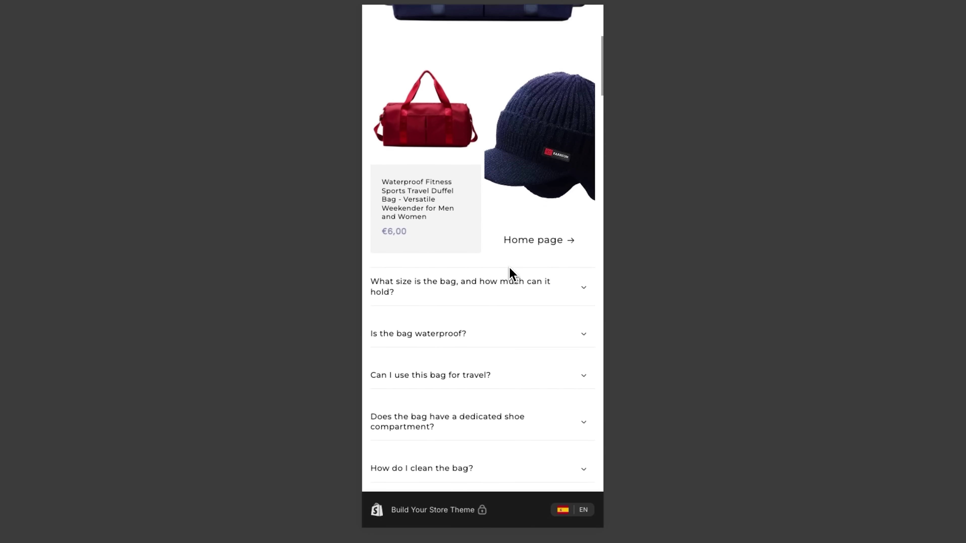
scroll(512, 274, down, 5)
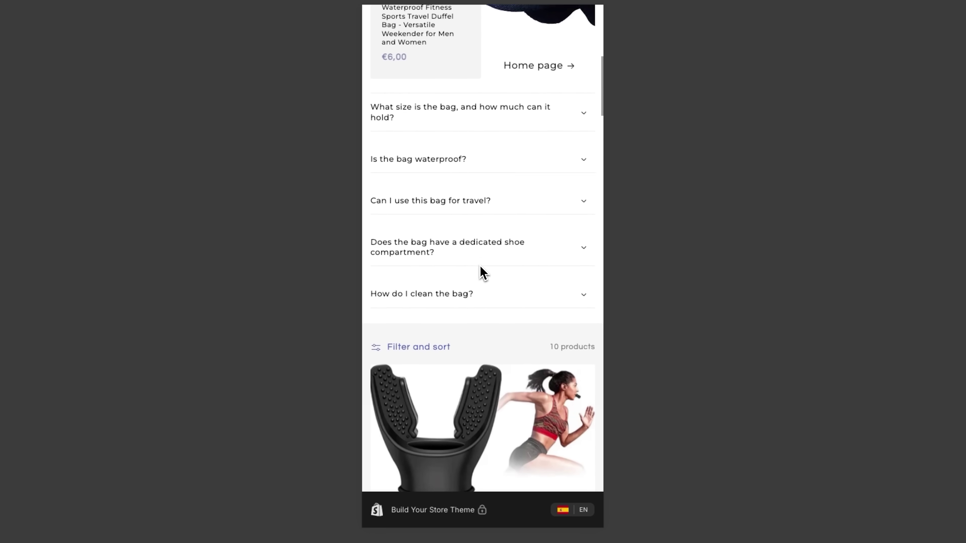
scroll(481, 267, down, 6)
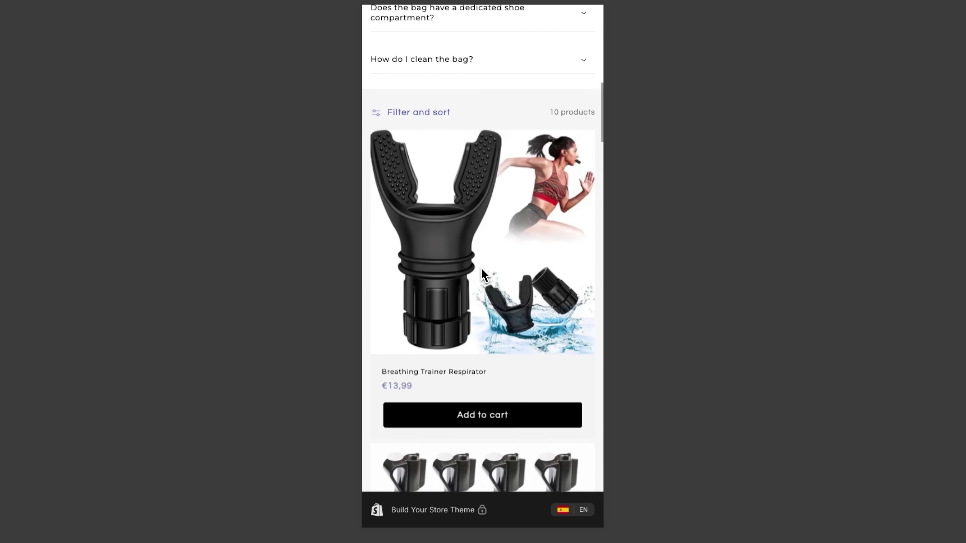
scroll(482, 267, down, 2)
scroll(440, 303, down, 6)
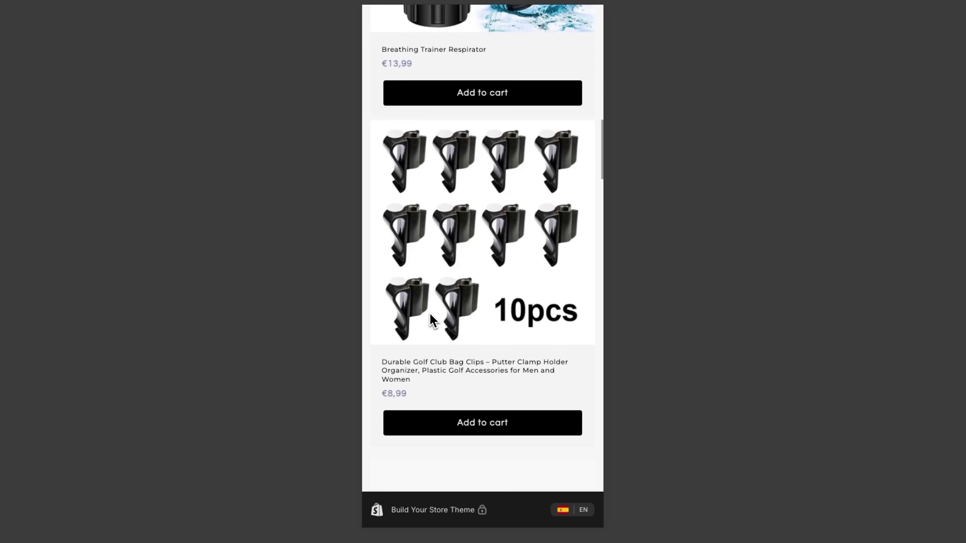
scroll(433, 321, down, 2)
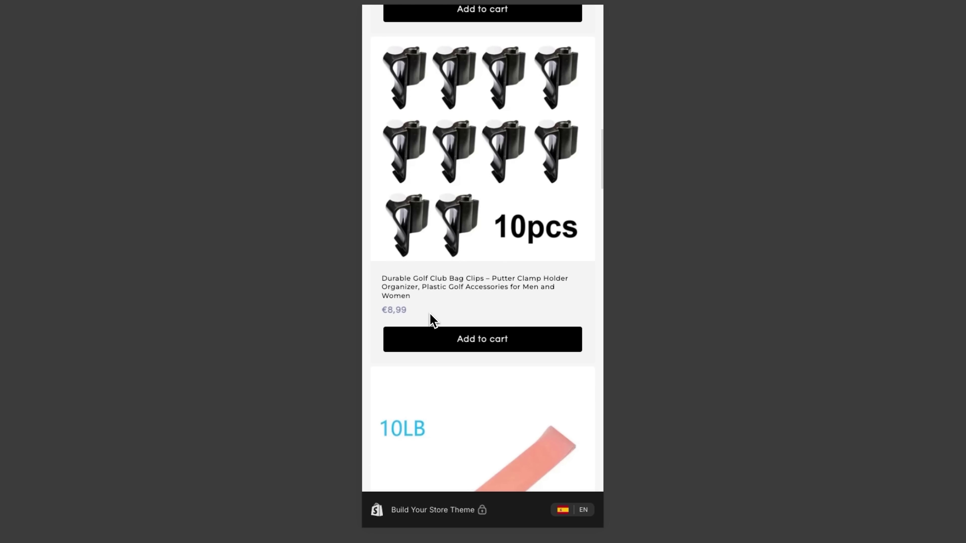
scroll(434, 321, down, 1)
scroll(433, 320, down, 4)
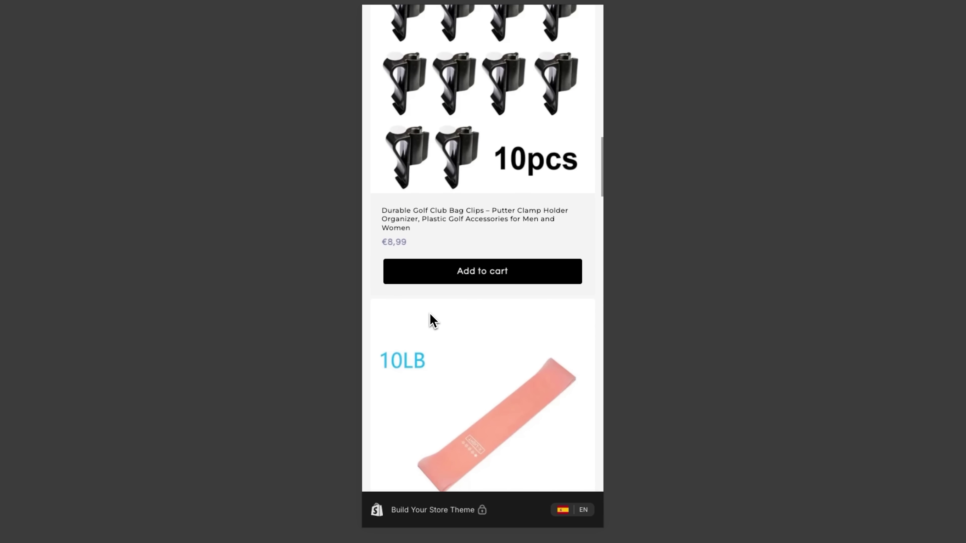
click(448, 375)
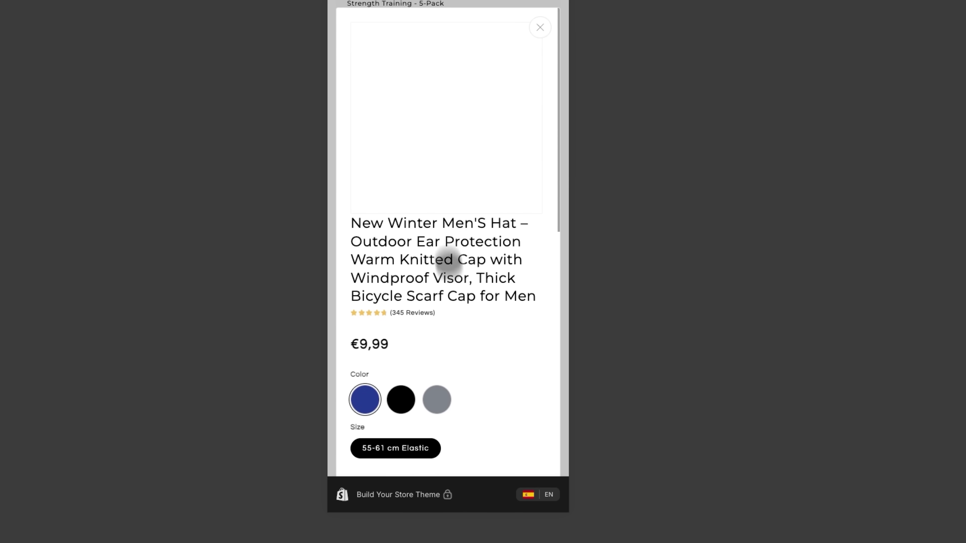
scroll(429, 396, down, 10)
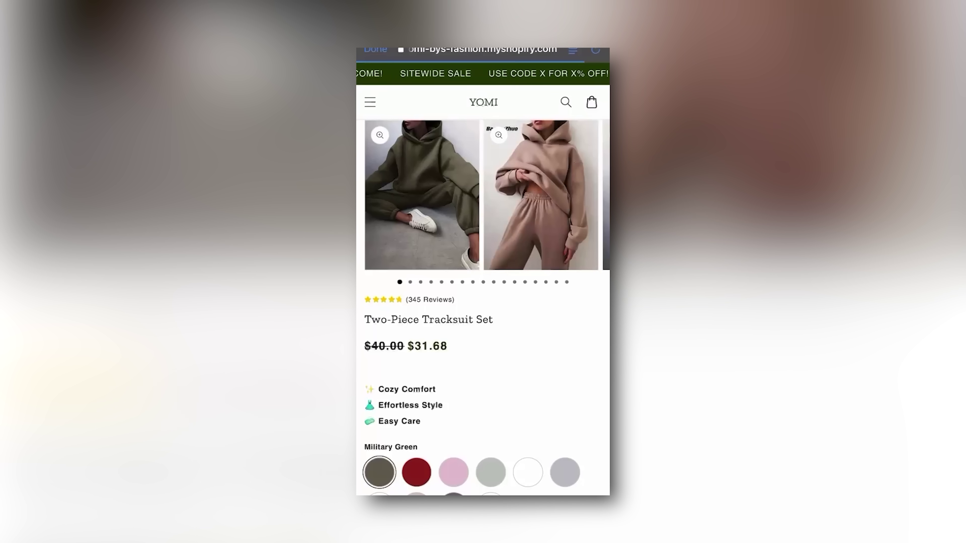
Review the YOMI store's mobile product page for the Two-Piece Tracksuit Set, including its variants, bundle offers and customer reviews
scroll(483, 273, down, 10)
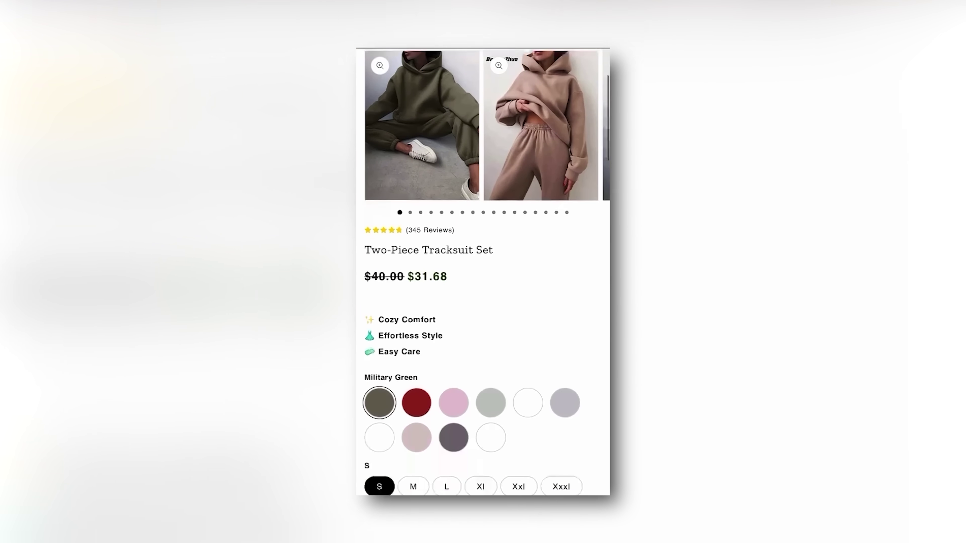
scroll(483, 273, down, 10)
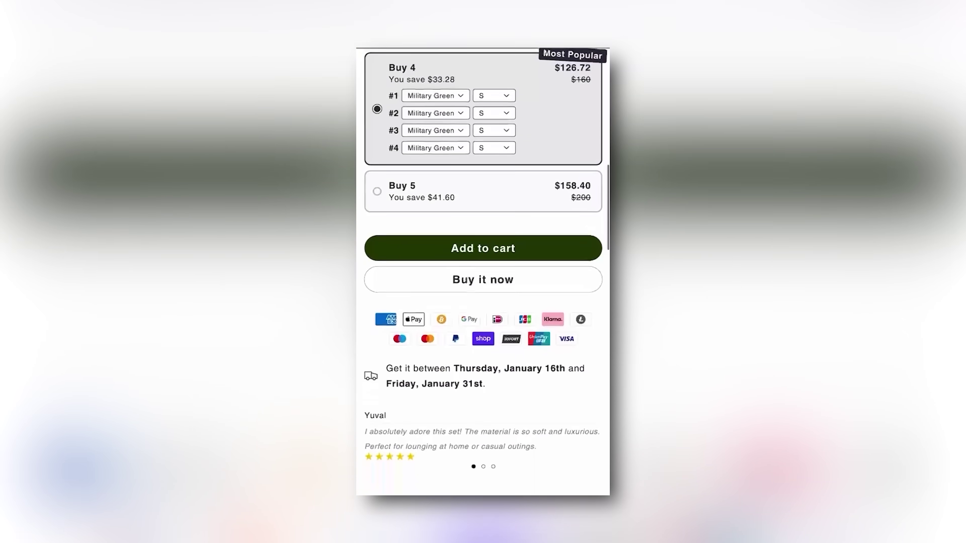
scroll(483, 272, down, 8)
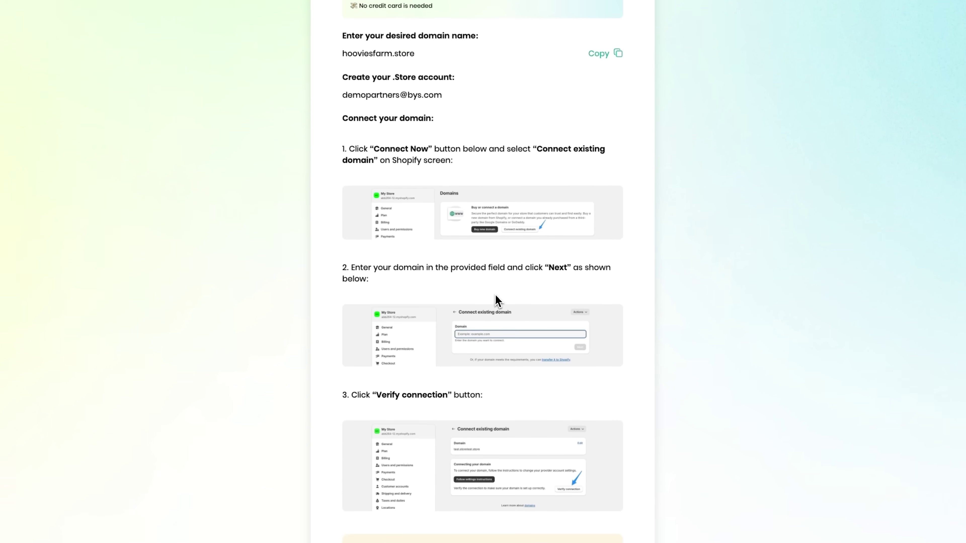
Read the instructions for connecting a .Store domain to Shopify
scroll(495, 295, down, 5)
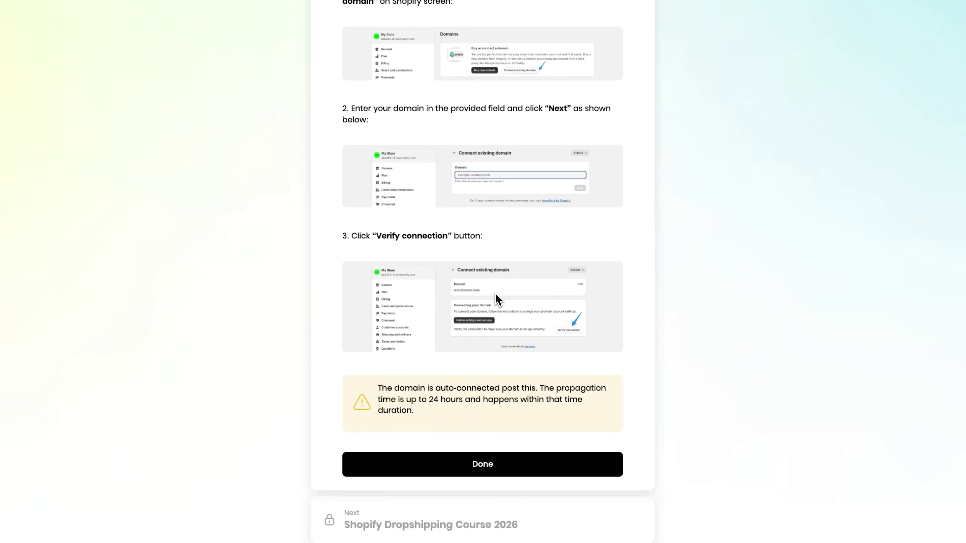
click(476, 382)
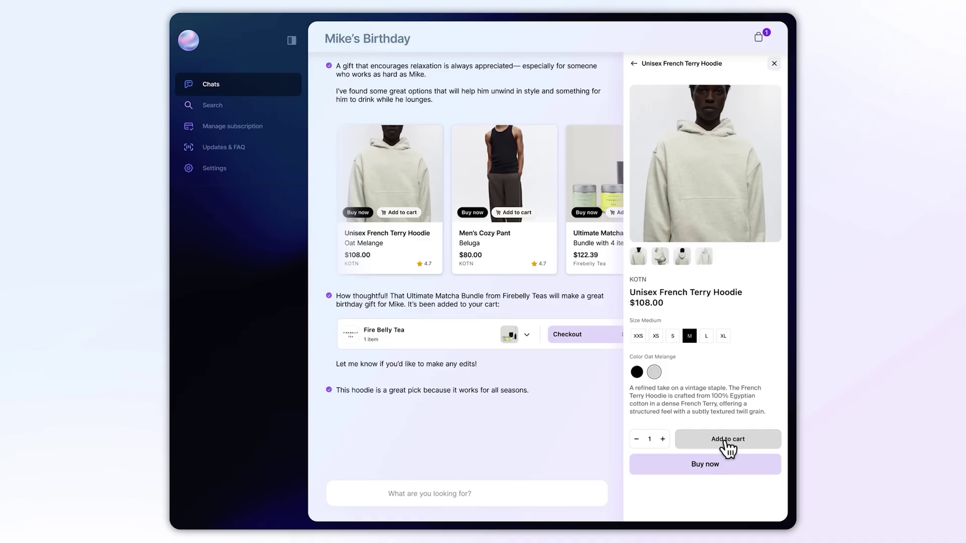
Add one medium Unisex French Terry Hoodie in Oat Melange to the cart in the shopping chat
click(727, 441)
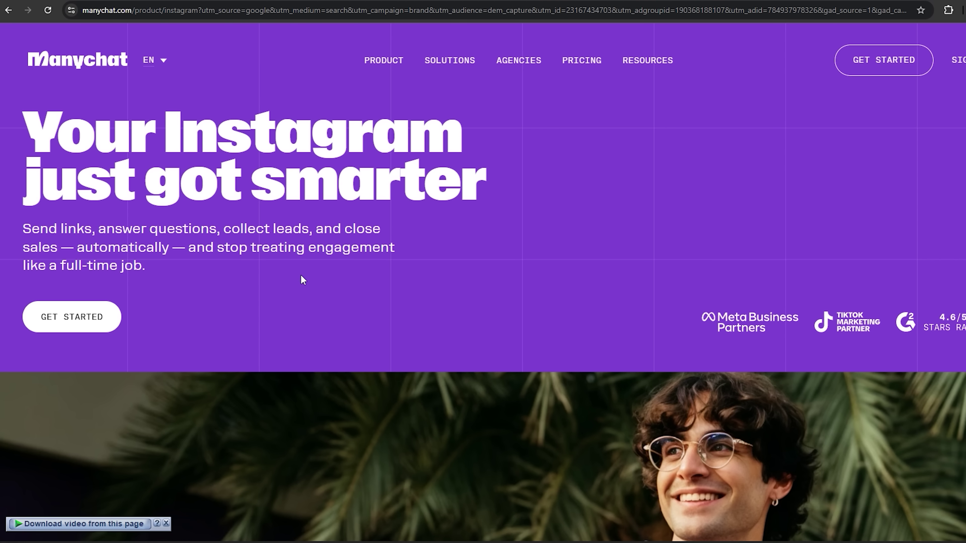
Look over Manychat's Instagram product page and its lead-capture section
scroll(813, 326, down, 10)
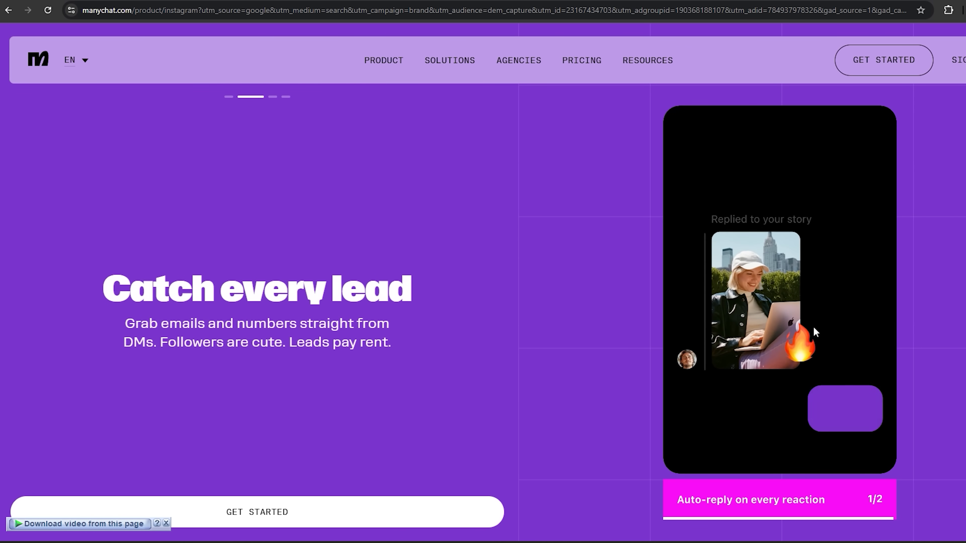
Look through the engagement and auto-reply features on Manychat's Instagram product page
scroll(814, 327, down, 5)
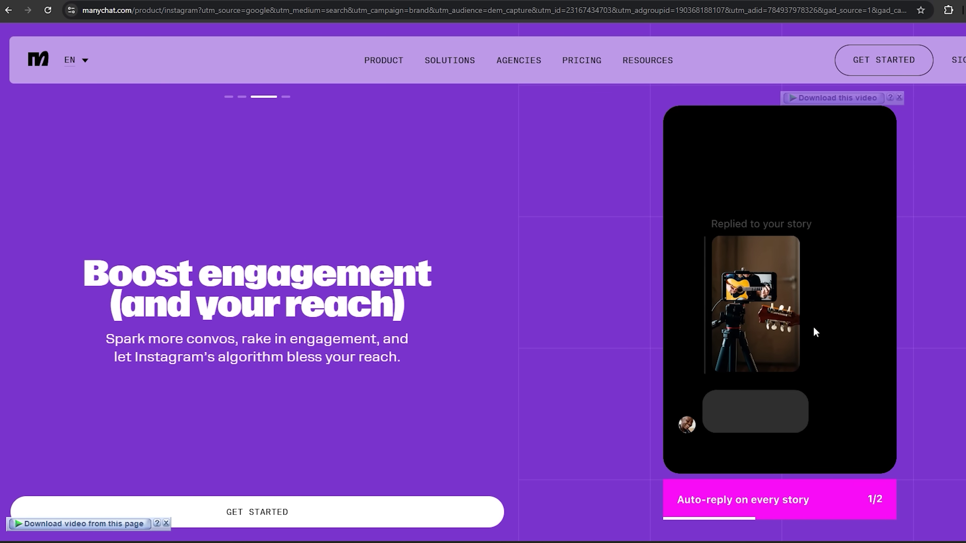
scroll(814, 327, down, 5)
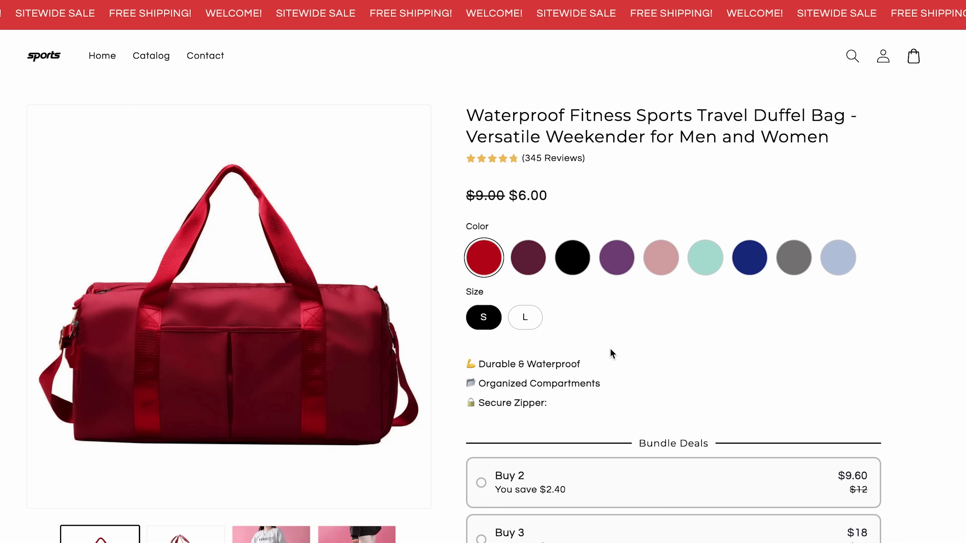
Review the Waterproof Fitness Sports Travel Duffel Bag product page with the Black color selected, including its bundle deals
scroll(610, 348, down, 2)
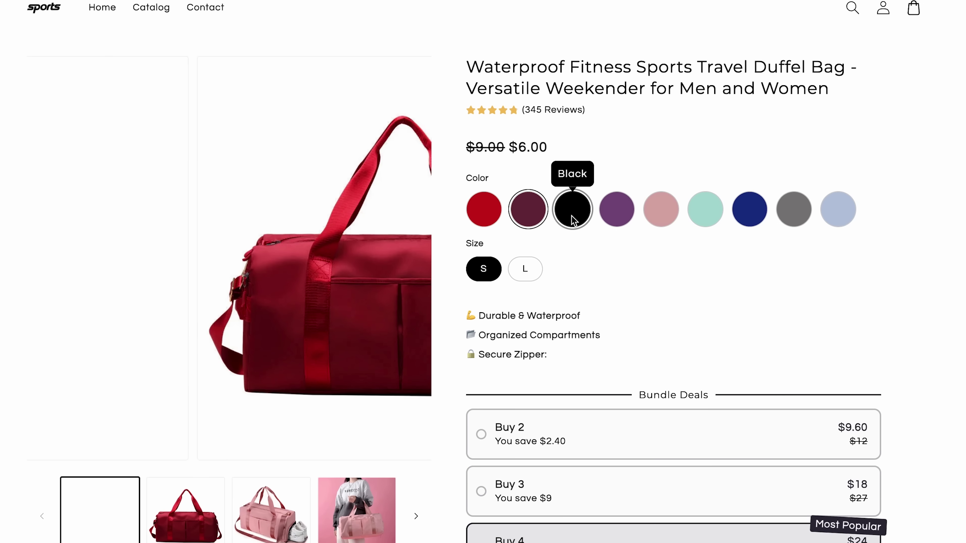
click(571, 215)
scroll(653, 293, down, 7)
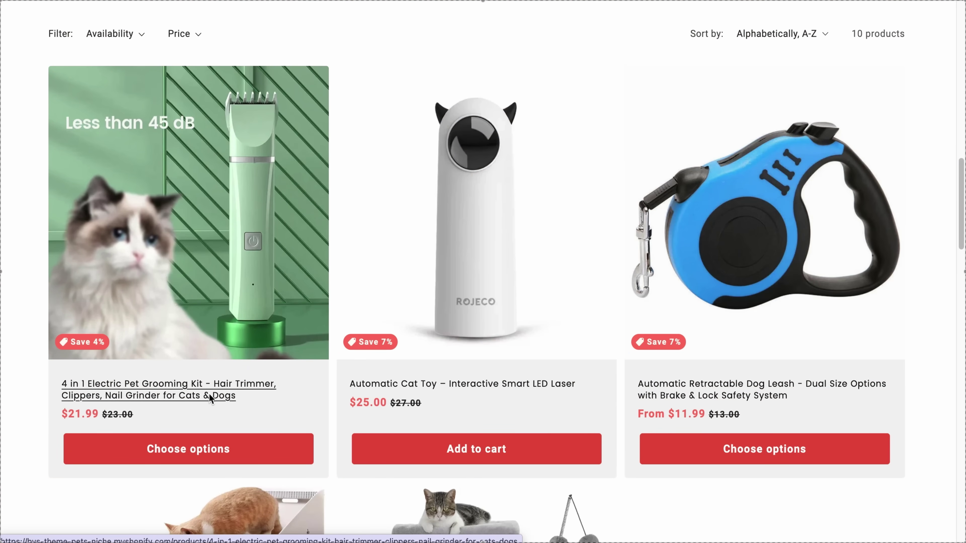
Open the 4 in 1 Electric Pet Grooming Kit from the pet store's catalog, and look over the Build Your Store feature overview
click(209, 394)
scroll(388, 360, down, 6)
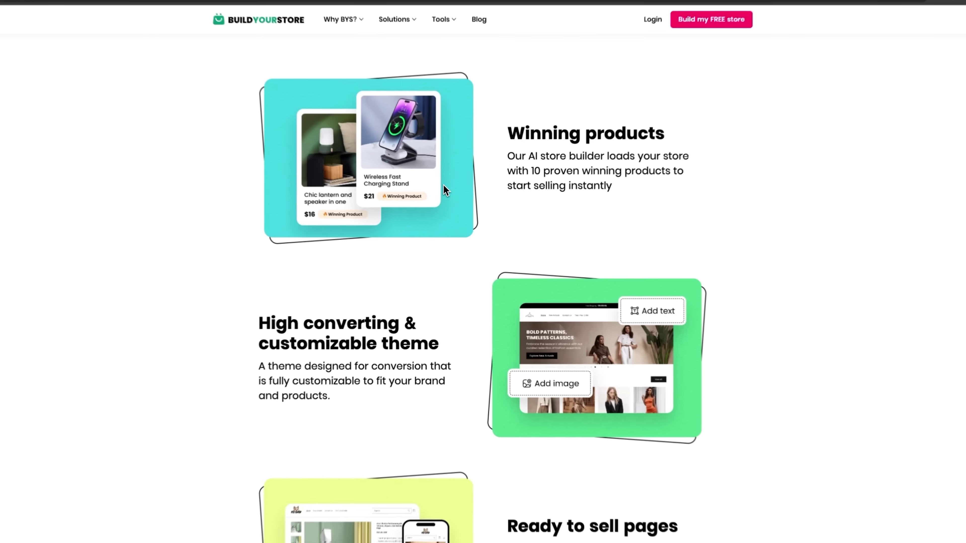
scroll(442, 182, down, 2)
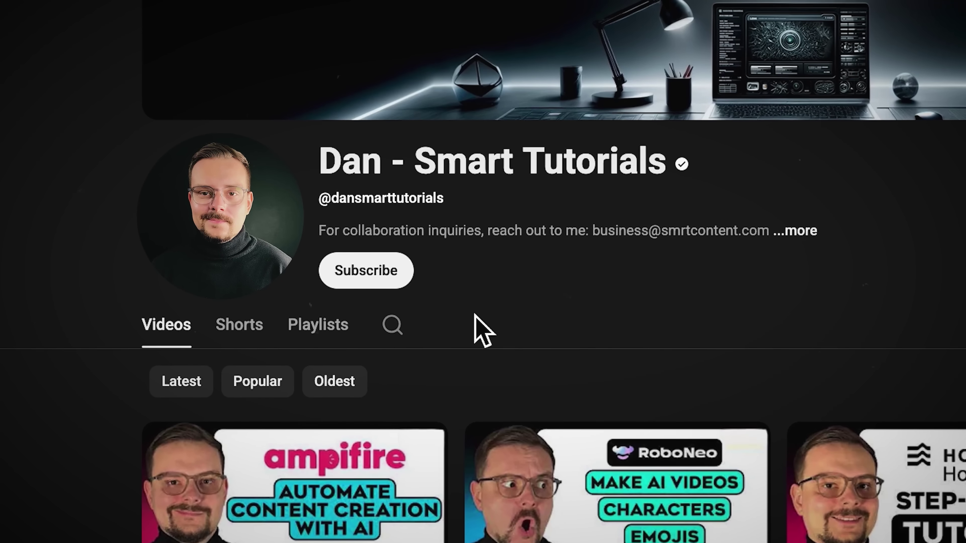
Subscribe to the Smart Tutorials YouTube channel and set its notifications to All
click(394, 279)
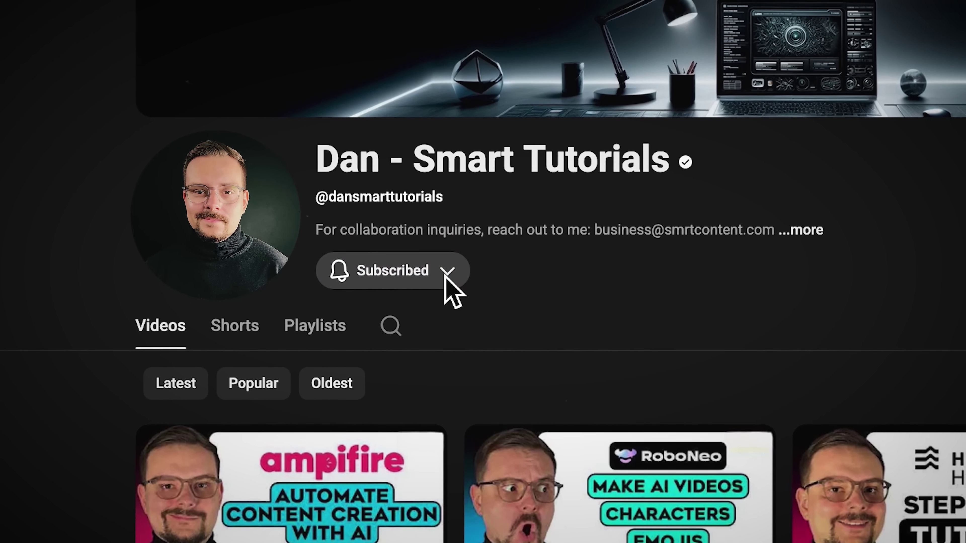
click(447, 272)
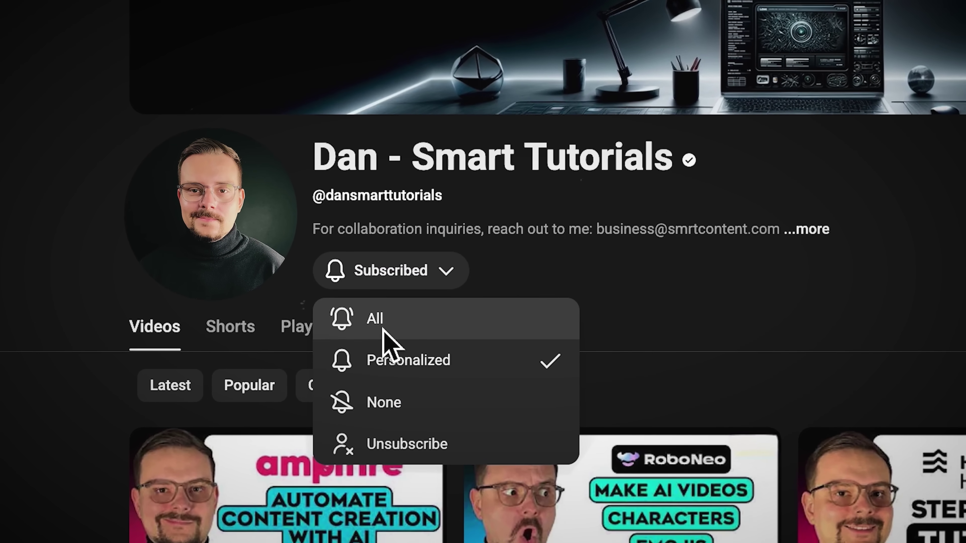
click(384, 329)
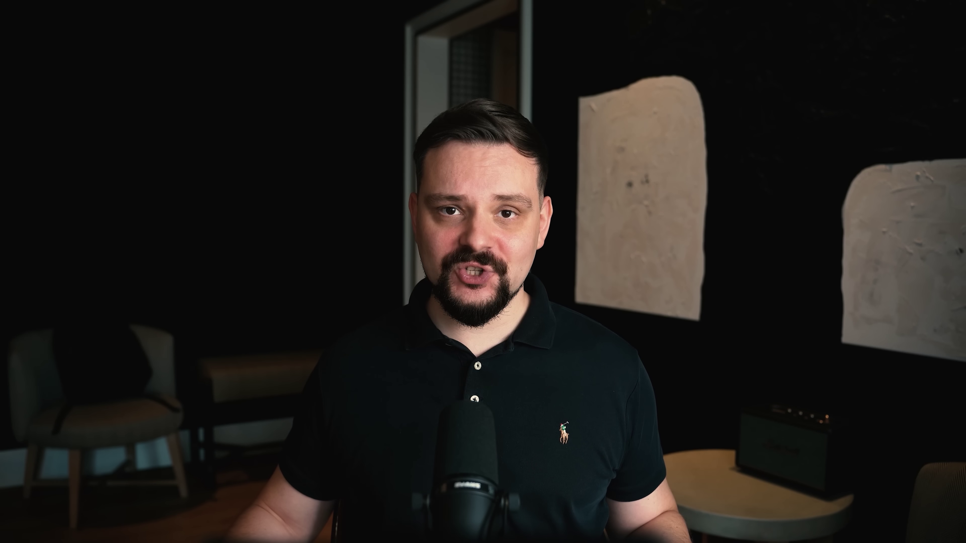